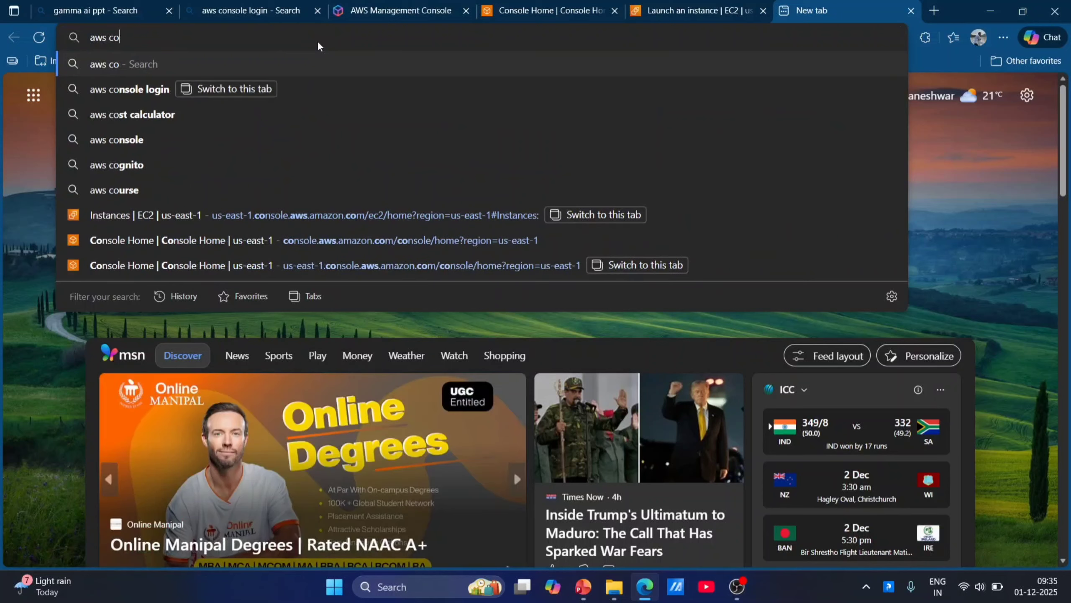
# - Search the web for "aws console logine", open the AWS Management Console result and sign in to the console
pyautogui.write('nsole login')
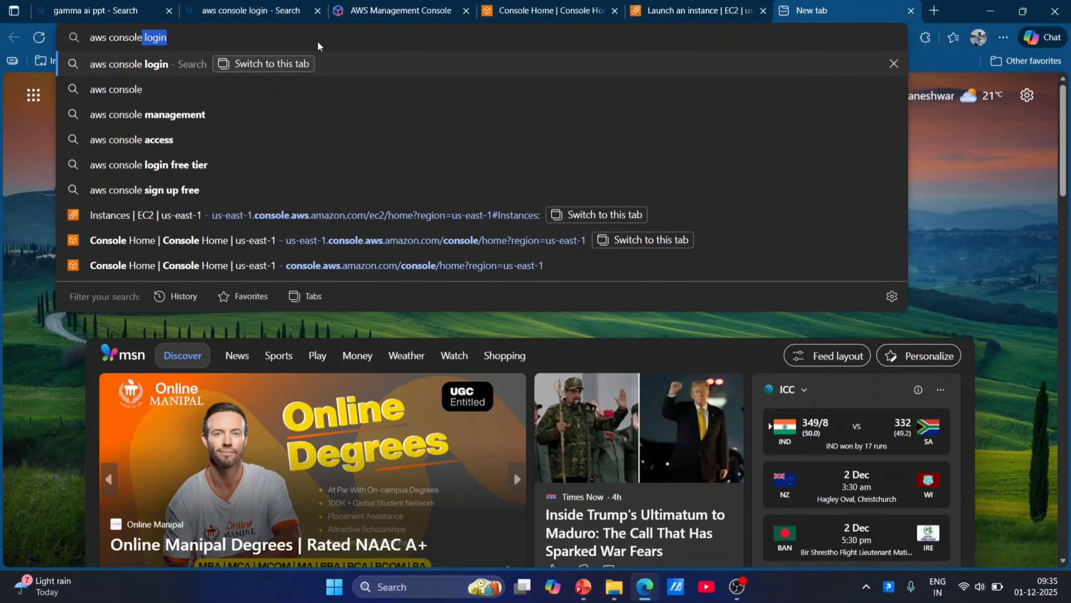
pyautogui.write('e')
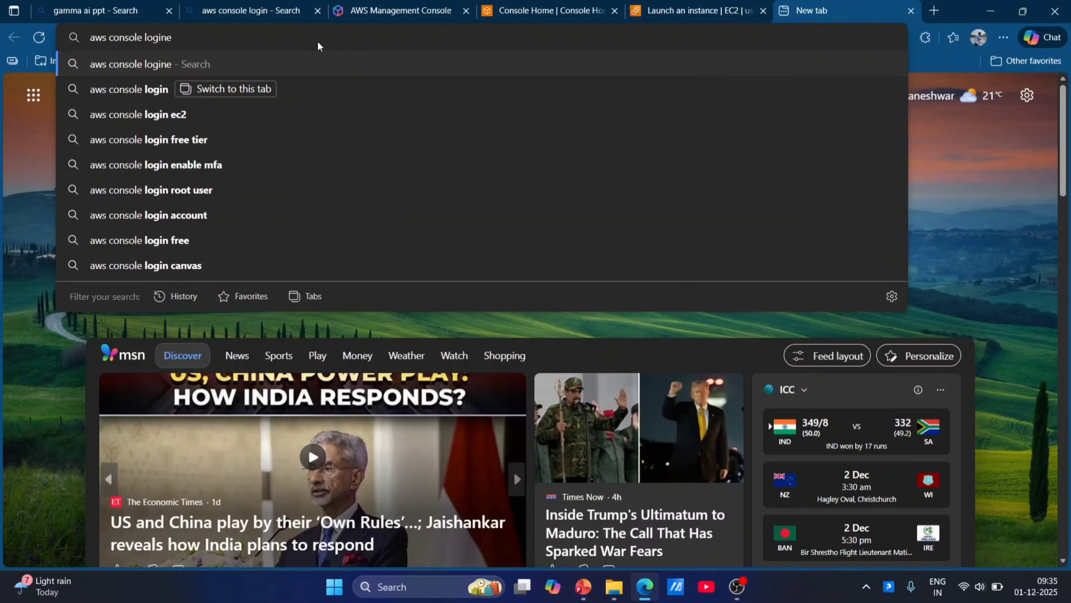
pyautogui.press('Return')
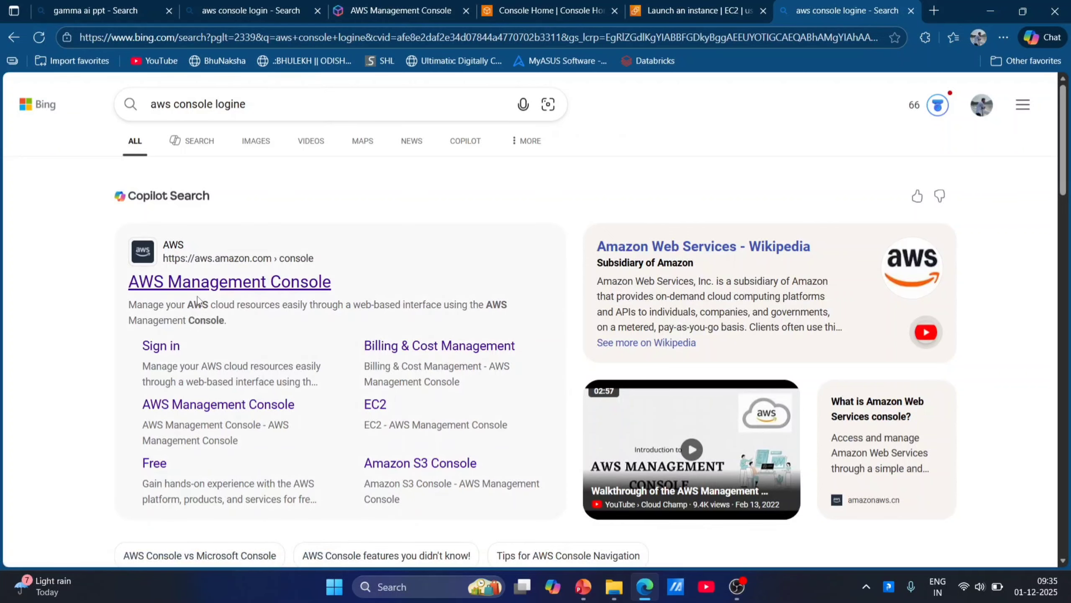
pyautogui.click(234, 282)
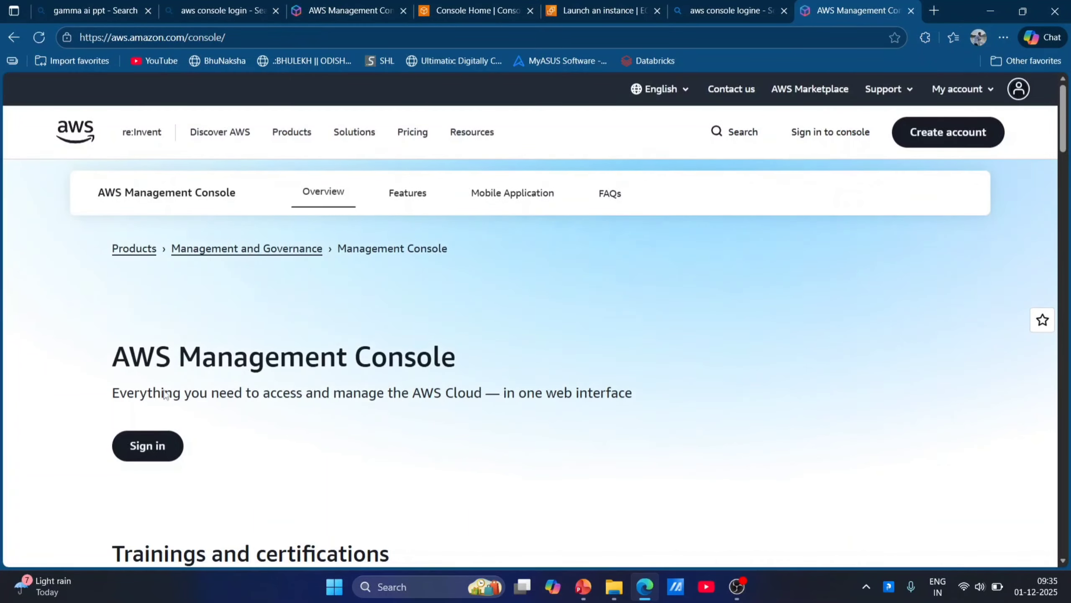
pyautogui.click(146, 447)
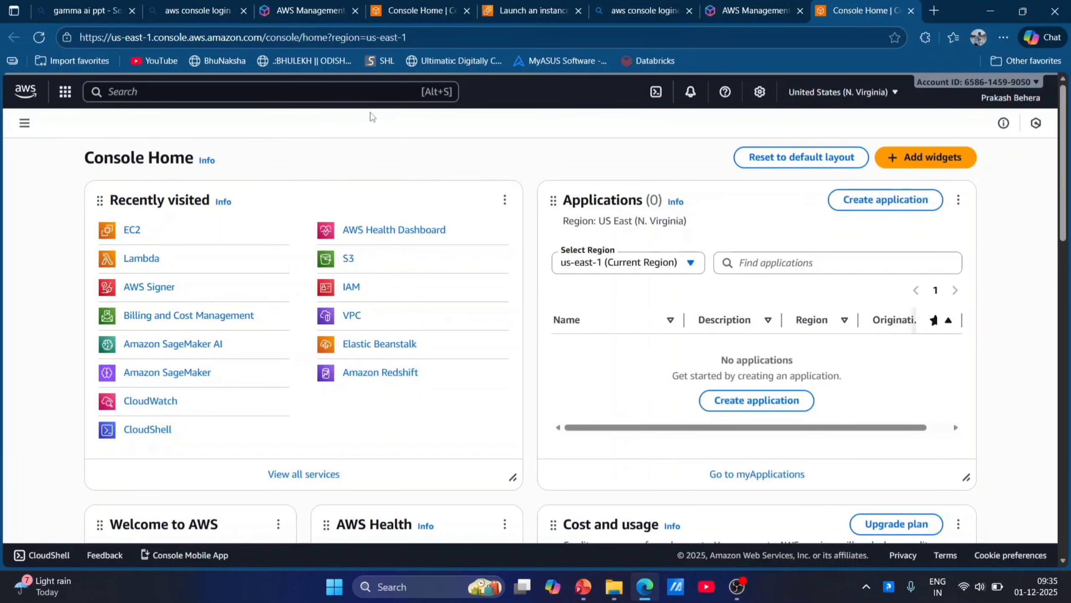
# - Find the EC2 service by searching for "ec2", open its Instances list and start launching a new instance
pyautogui.click(208, 96)
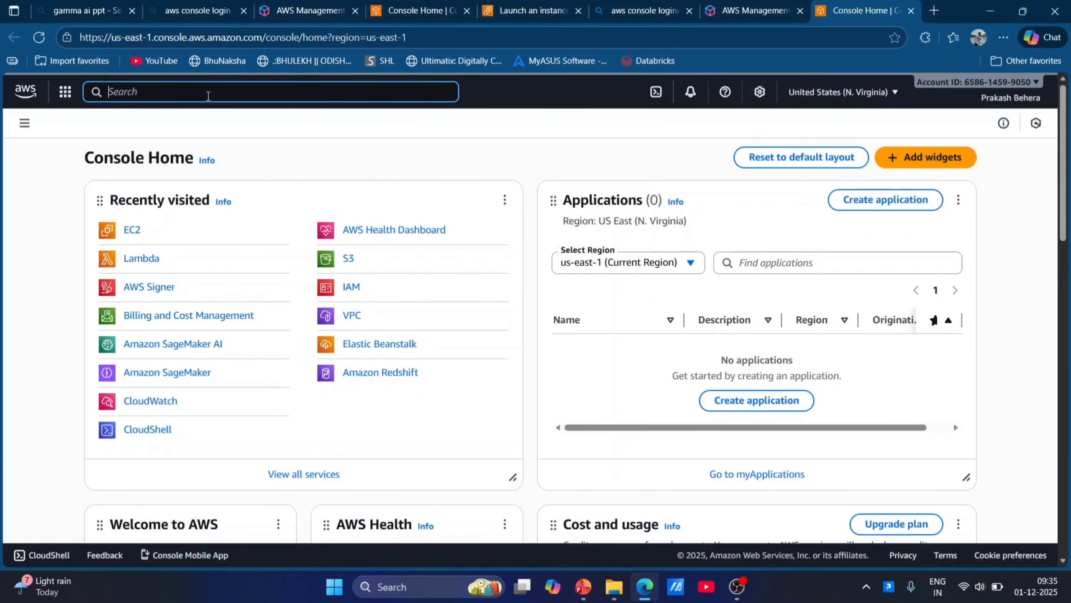
pyautogui.write('ec2')
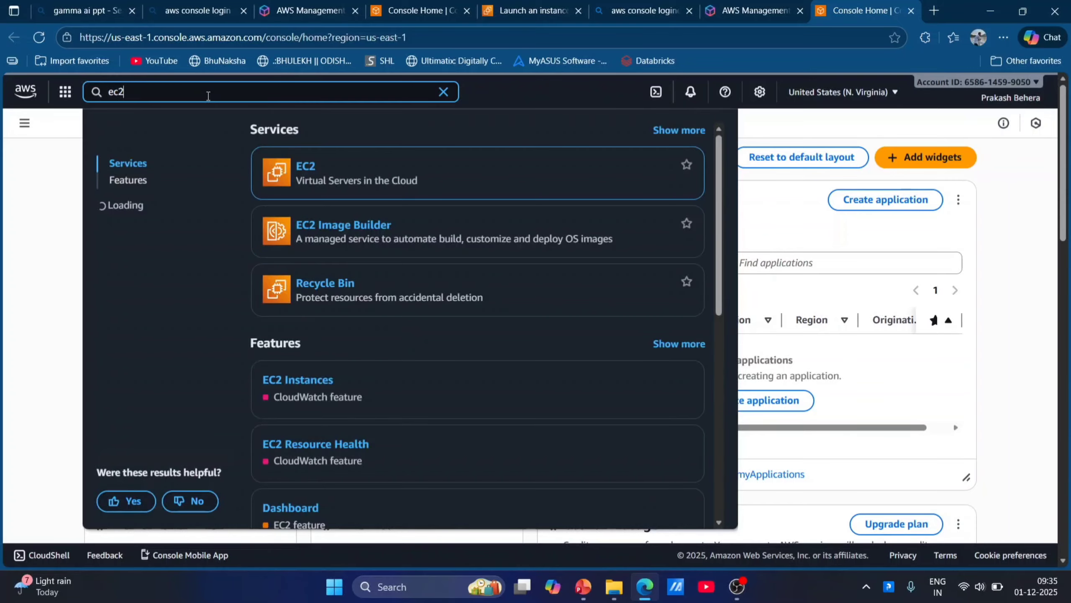
pyautogui.click(306, 170)
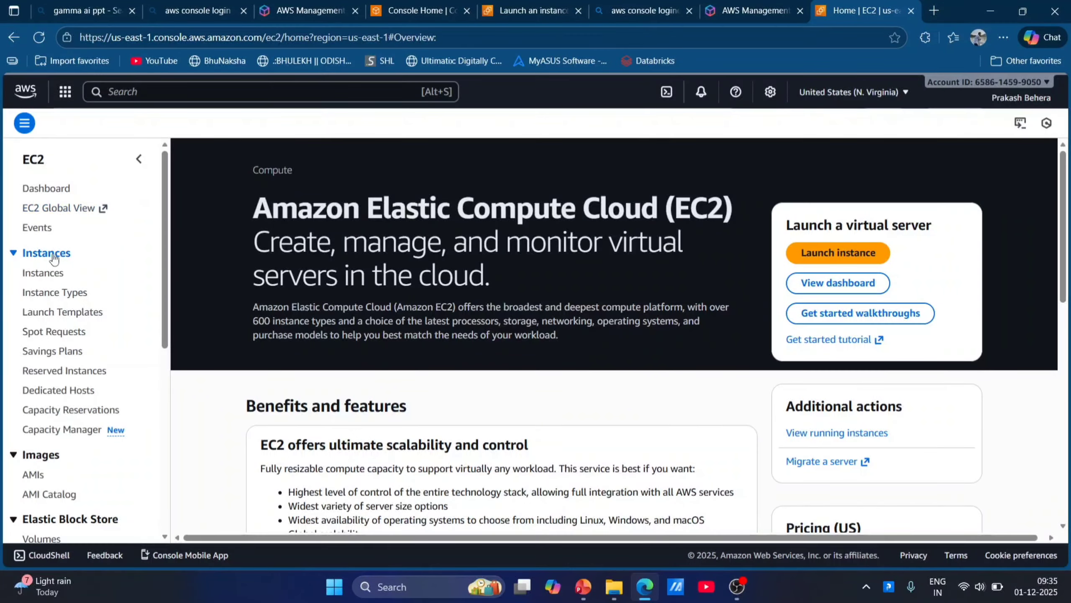
pyautogui.click(43, 275)
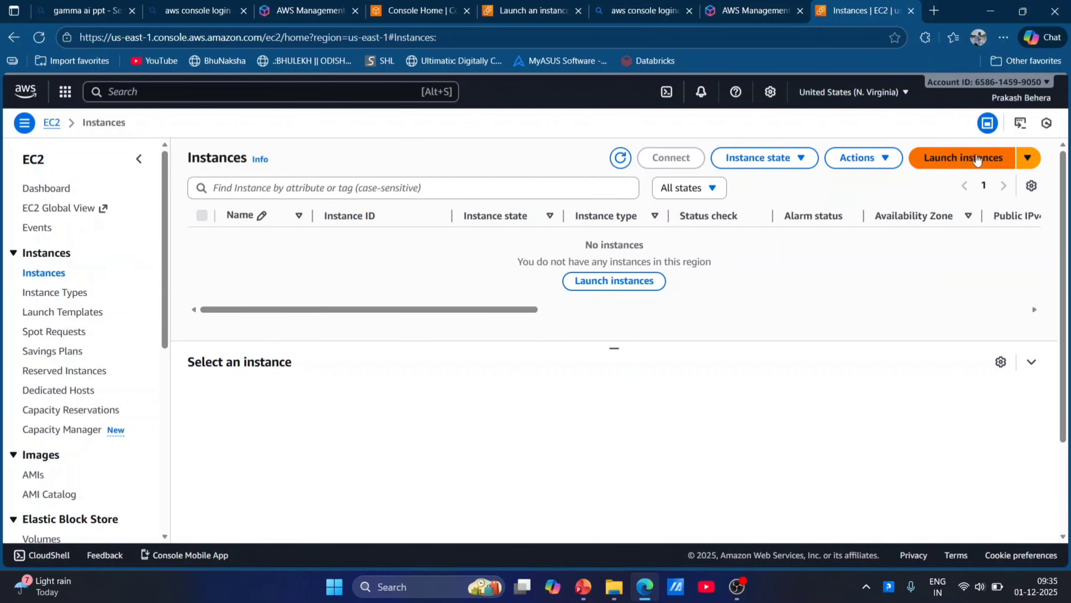
pyautogui.click(985, 161)
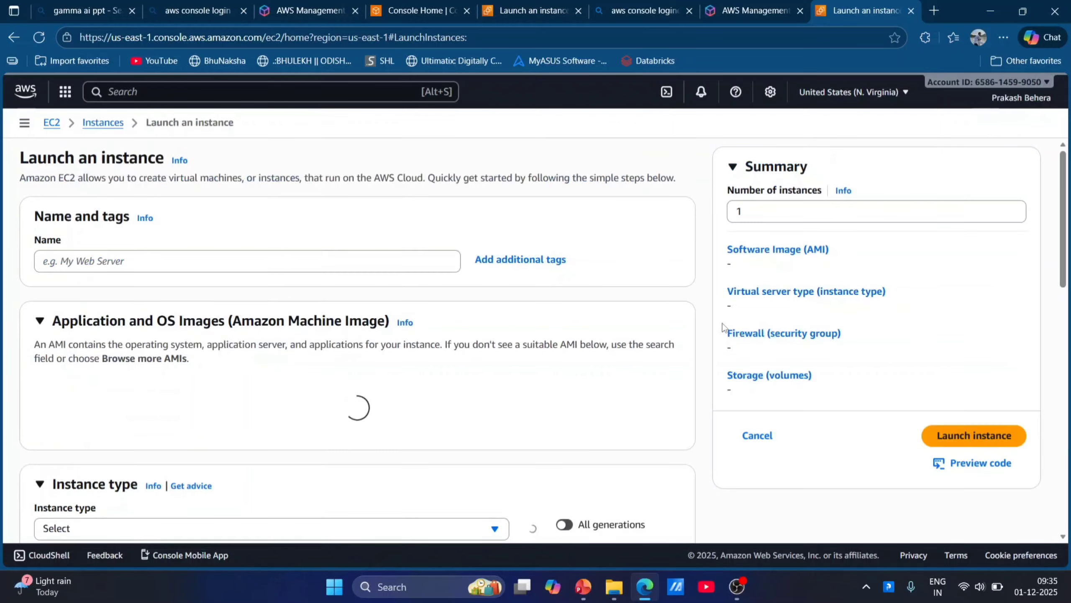
# - Name the new instance "My first web server"
pyautogui.scroll(-2, 515, 395)
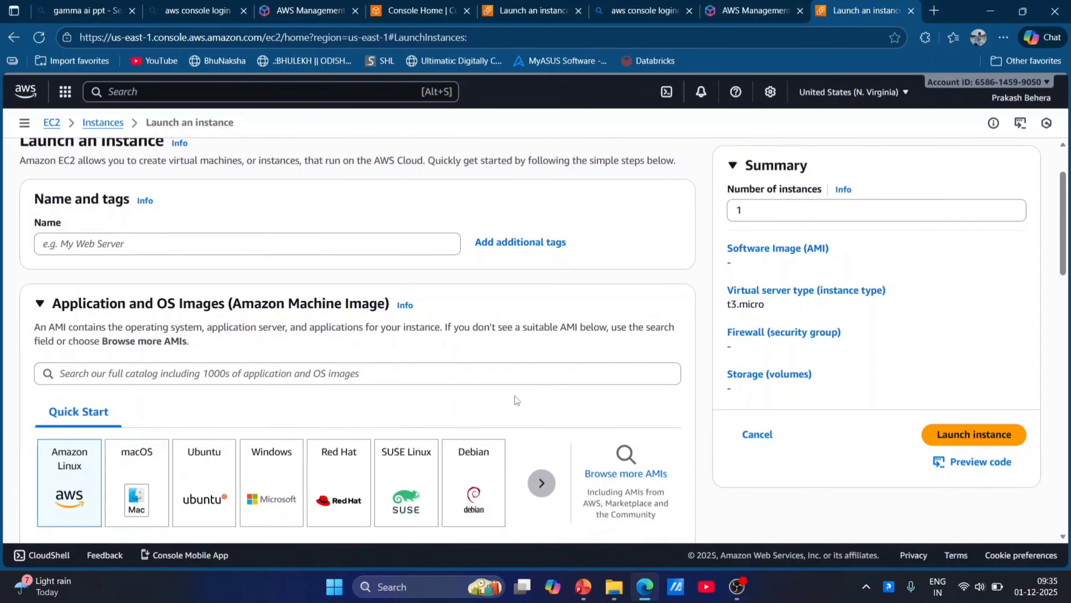
pyautogui.click(141, 244)
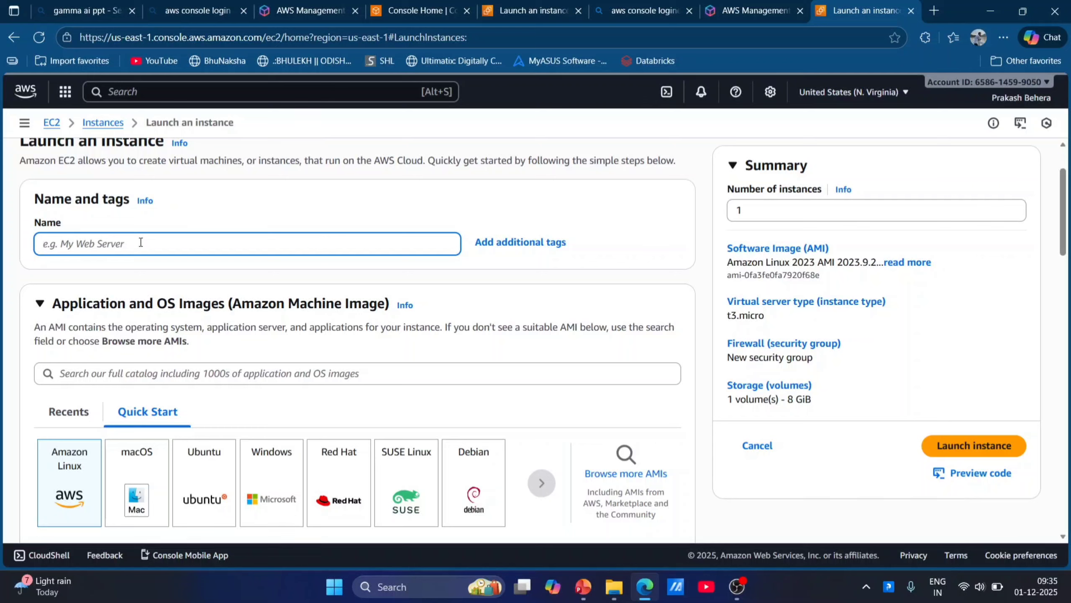
pyautogui.write('My fiu')
pyautogui.write('web server')
# - Choose Windows as the operating system image, using the Microsoft Windows Server 2025 Base AMI
pyautogui.scroll(-5, 141, 242)
pyautogui.scroll(2, 140, 248)
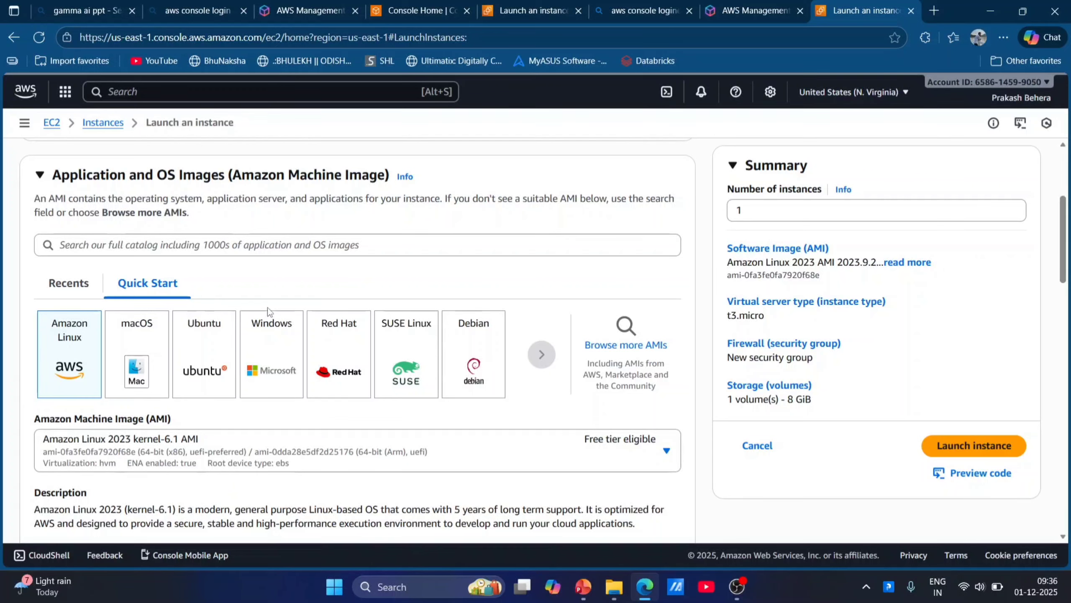
pyautogui.click(266, 368)
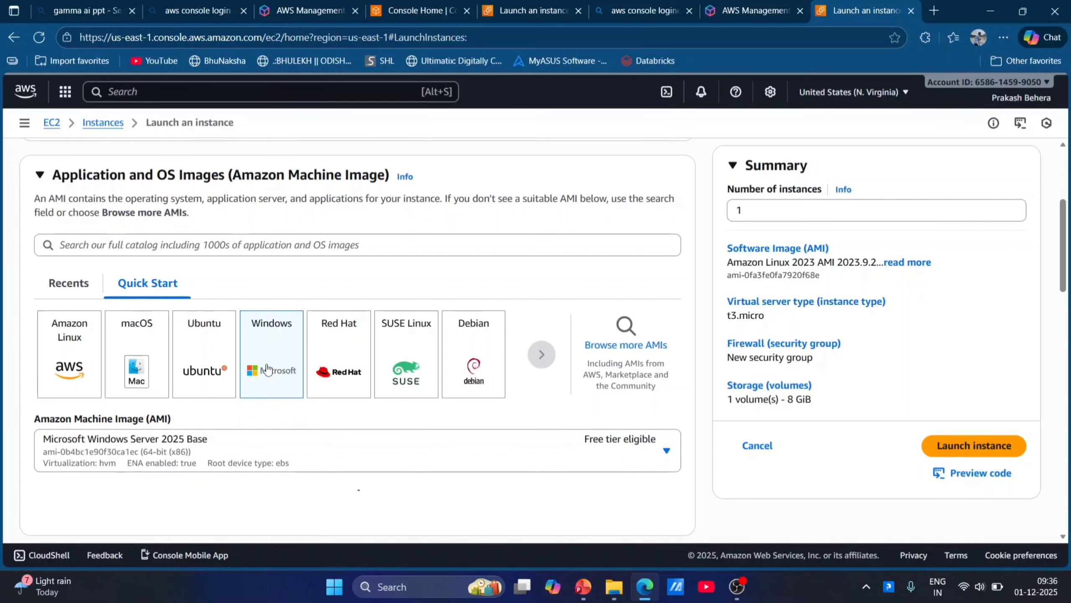
# - Review the available instance types and select the free-tier-eligible t3.micro
pyautogui.scroll(-3, 267, 368)
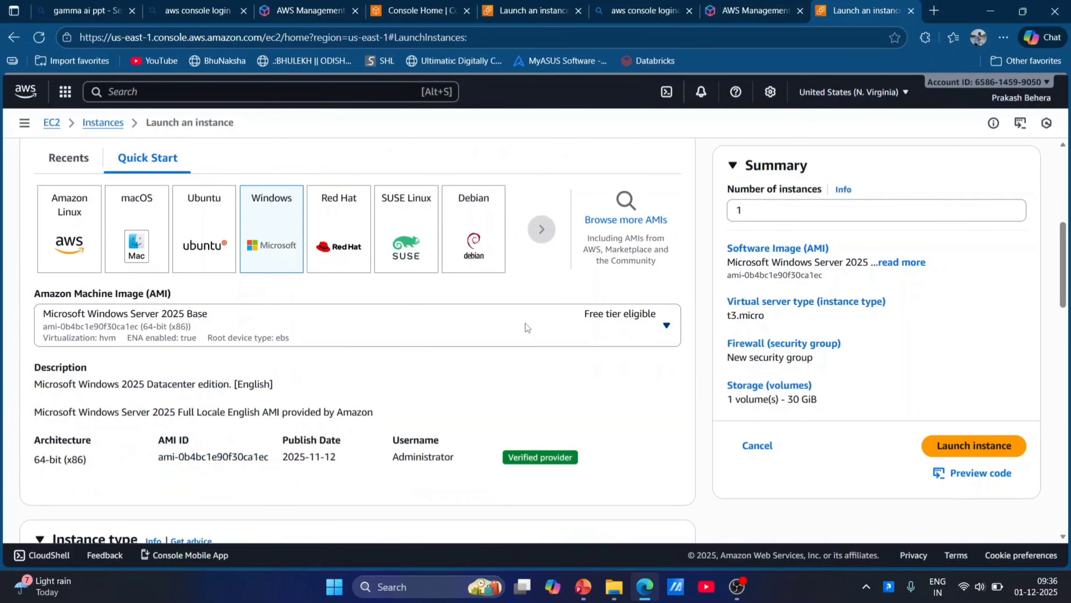
pyautogui.scroll(-2, 543, 323)
pyautogui.scroll(-6, 355, 372)
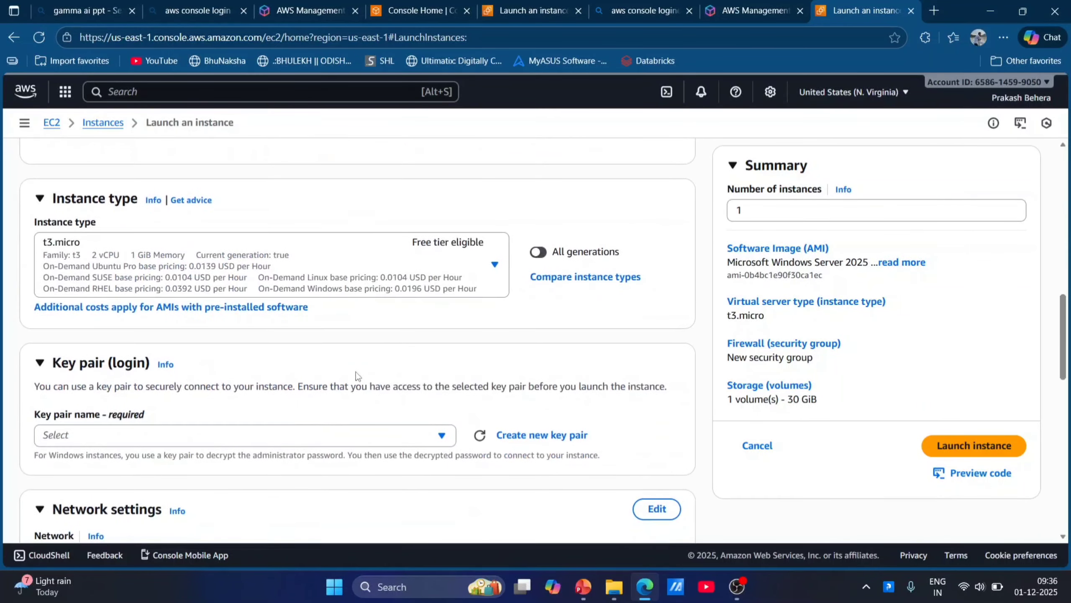
pyautogui.click(480, 267)
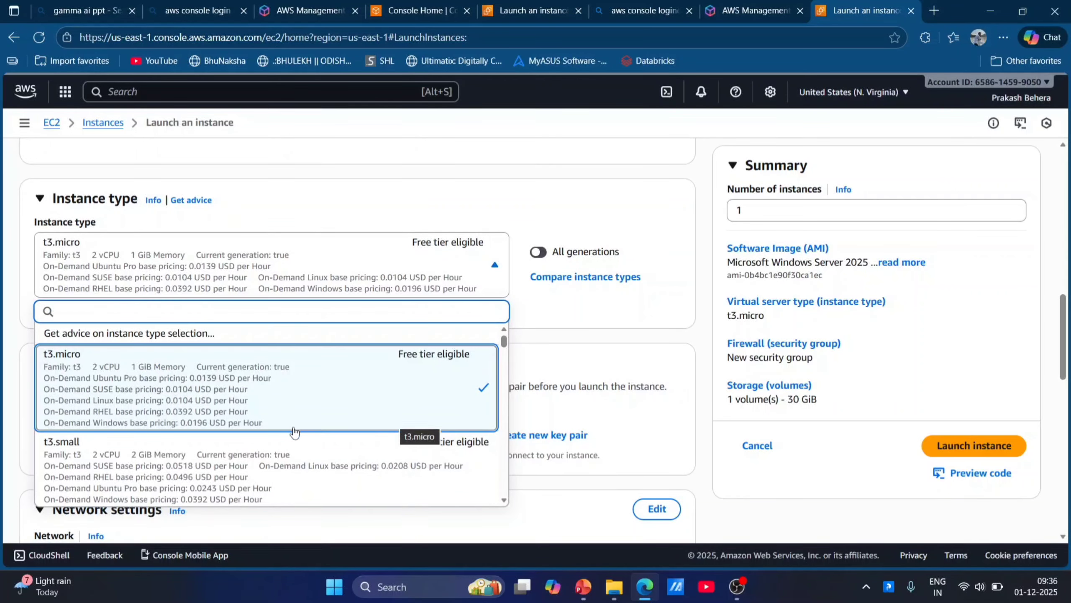
pyautogui.scroll(-1, 293, 433)
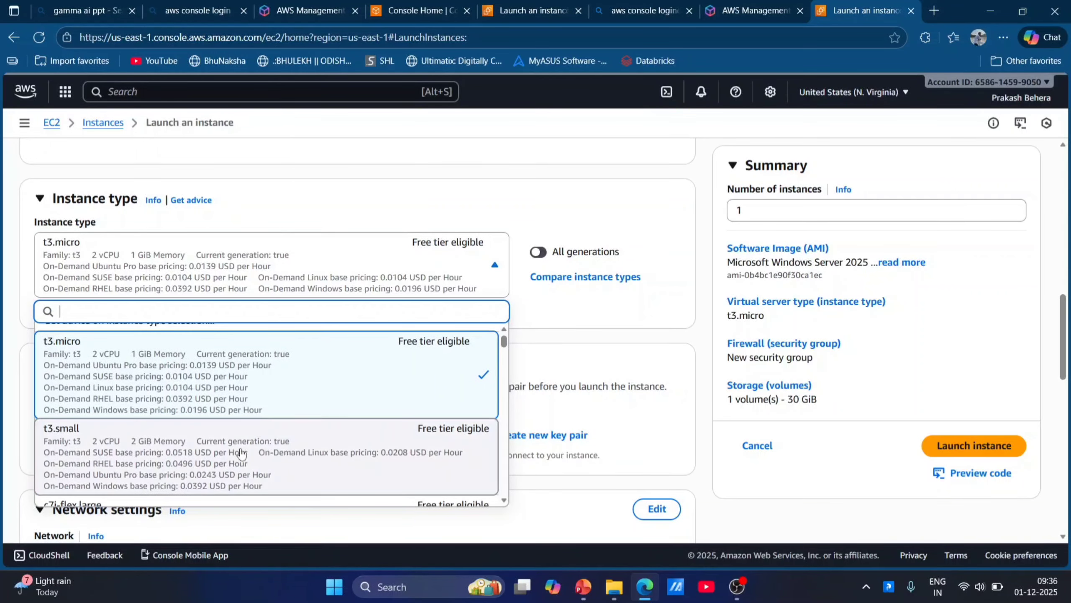
pyautogui.scroll(-3, 294, 432)
pyautogui.scroll(4, 354, 393)
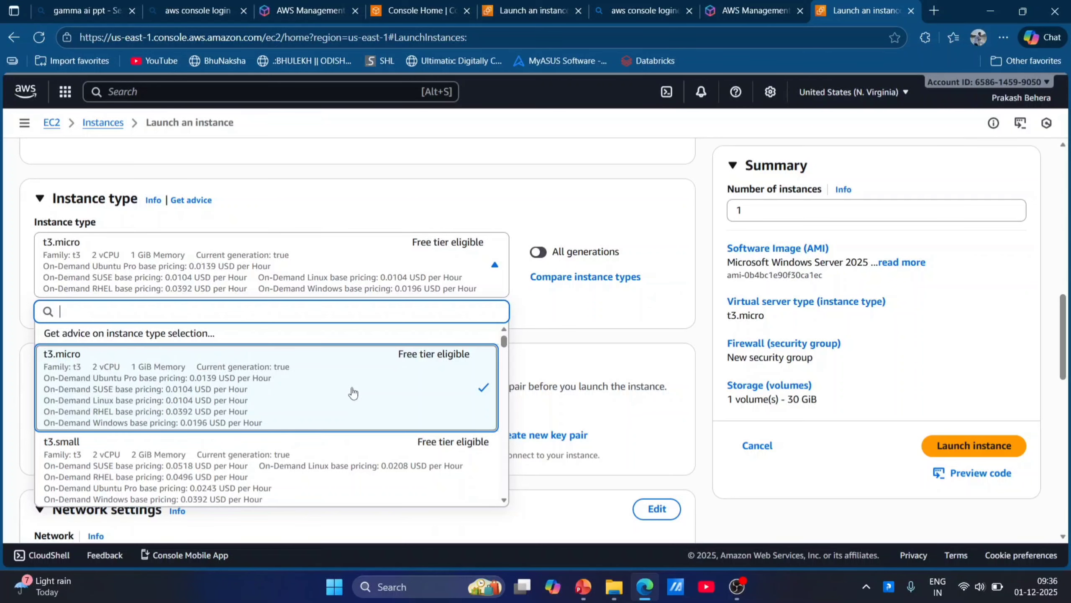
pyautogui.click(354, 393)
# - Create an RSA key pair named "my key pair" in .pem format for logging in to the instance
pyautogui.scroll(-3, 459, 349)
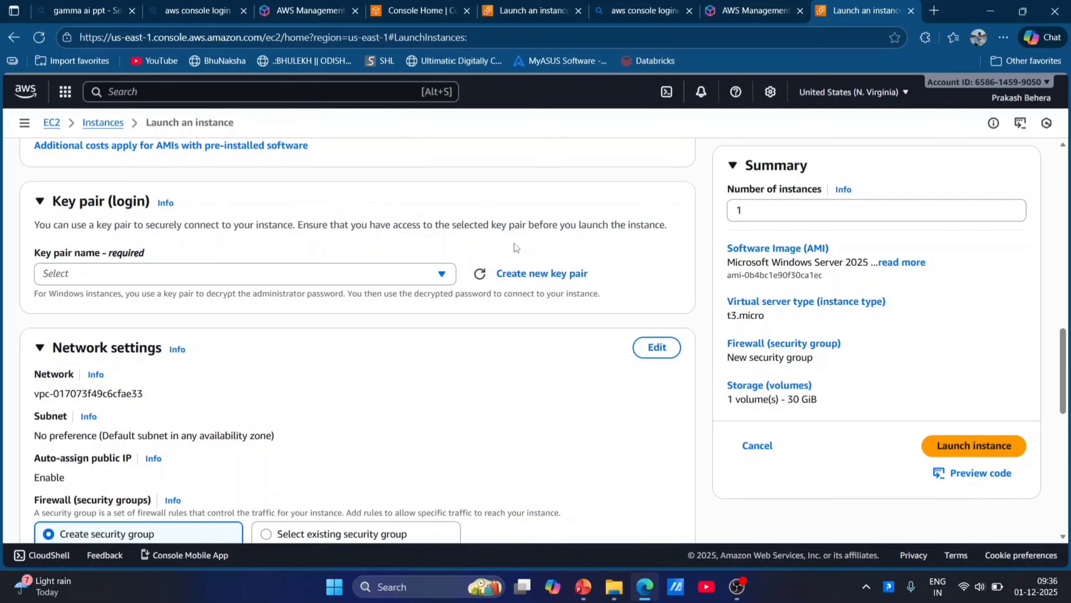
pyautogui.click(516, 279)
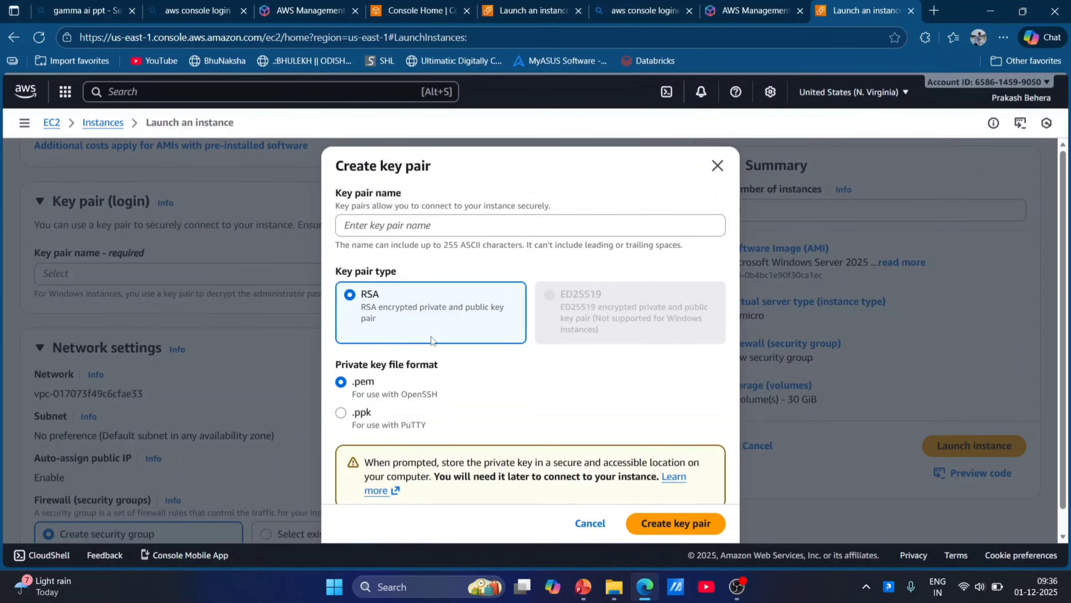
pyautogui.click(454, 230)
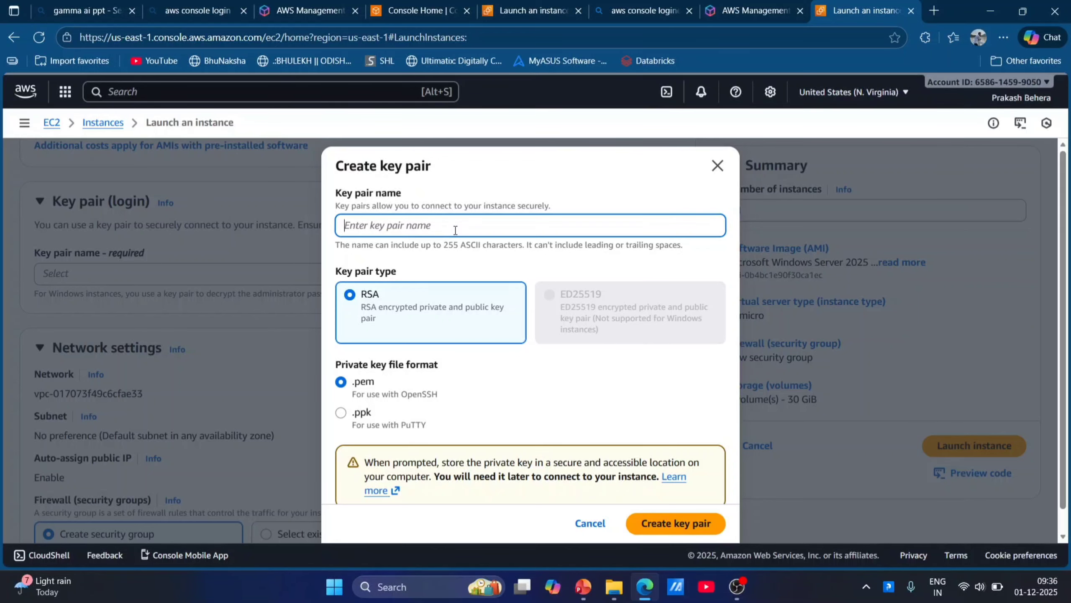
pyautogui.write('my key pair')
pyautogui.scroll(-1, 451, 360)
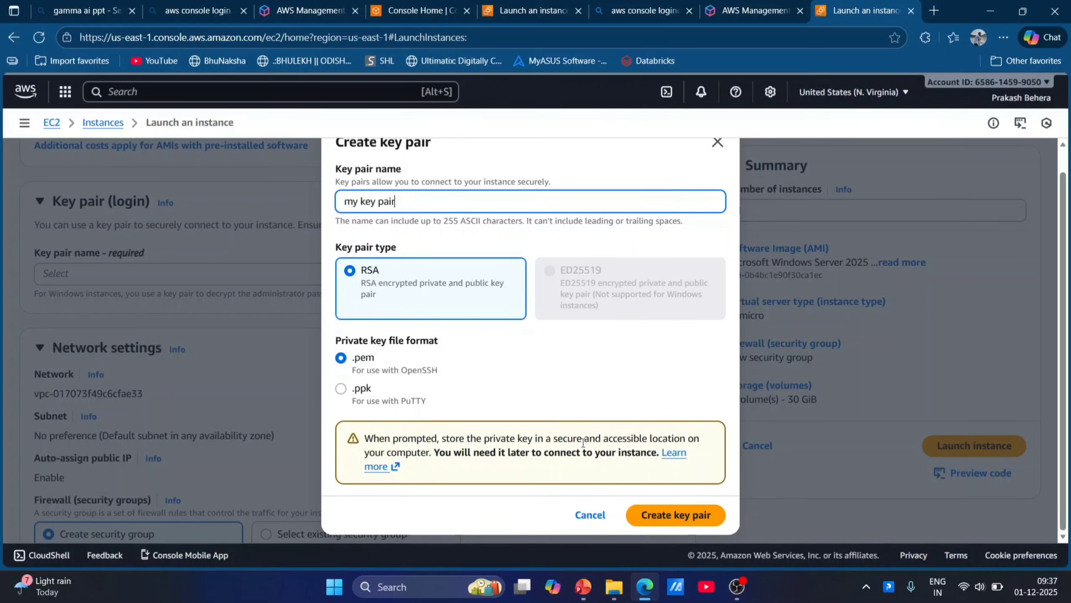
pyautogui.click(662, 517)
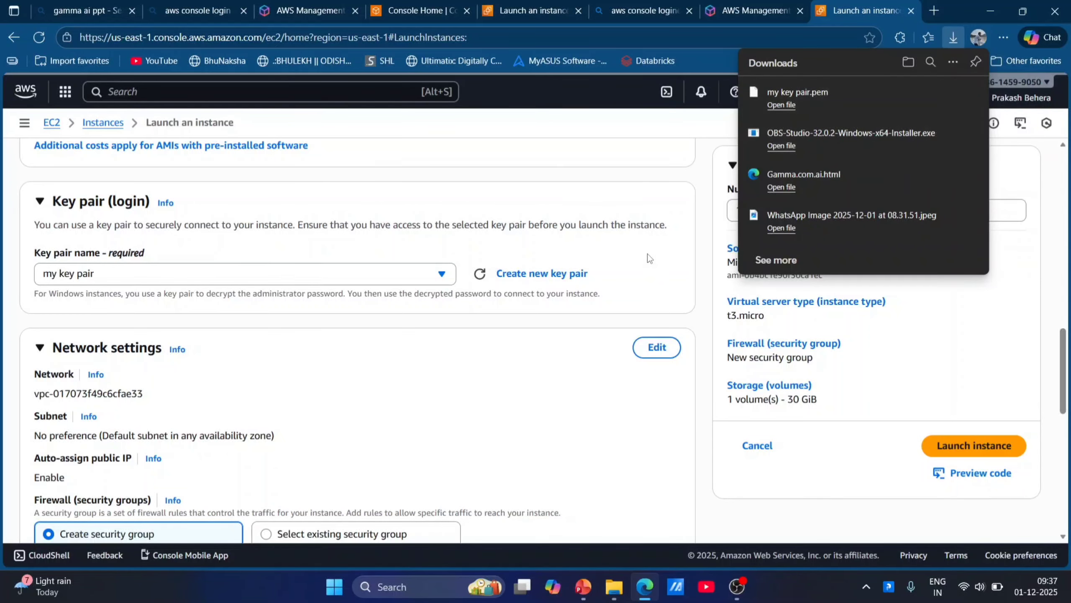
# - Allow HTTPS and HTTP traffic from the internet in the new security group under the network settings
pyautogui.scroll(-3, 631, 322)
pyautogui.scroll(1, 631, 322)
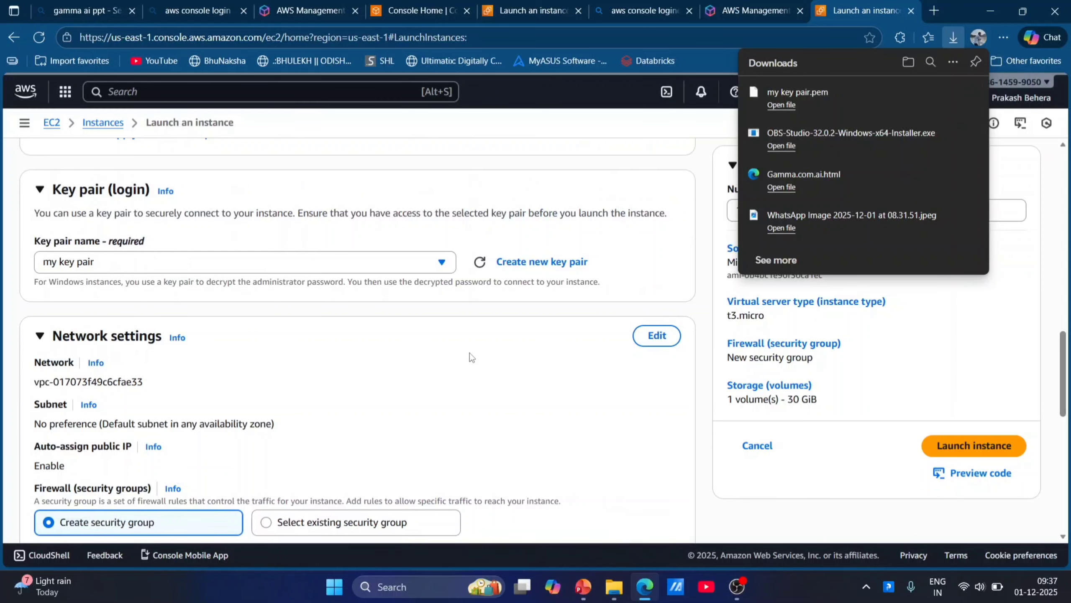
pyautogui.scroll(-2, 469, 353)
pyautogui.scroll(-1, 470, 352)
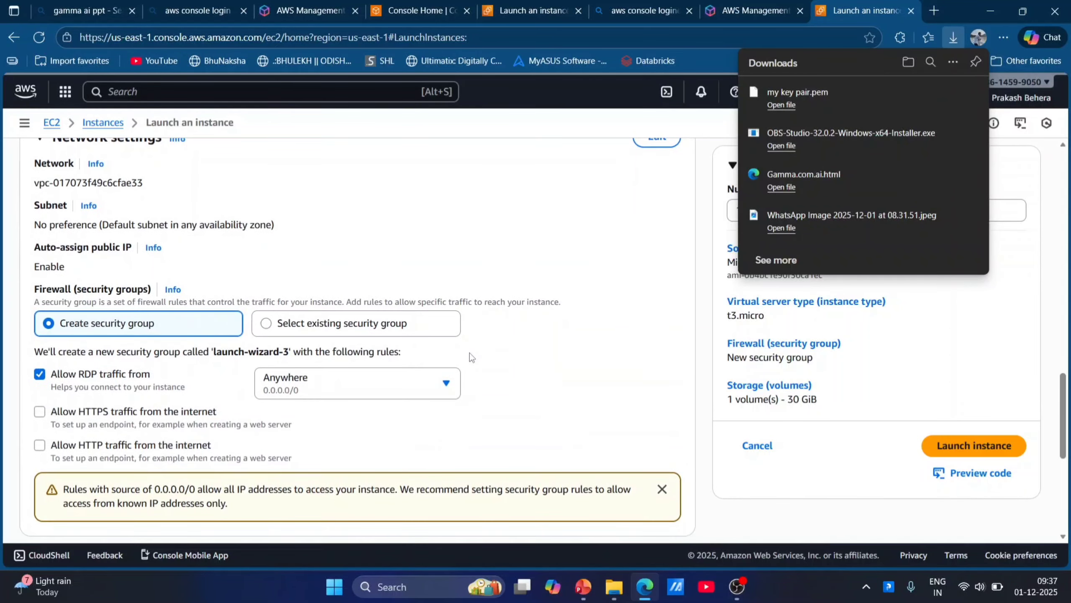
pyautogui.scroll(-2, 202, 357)
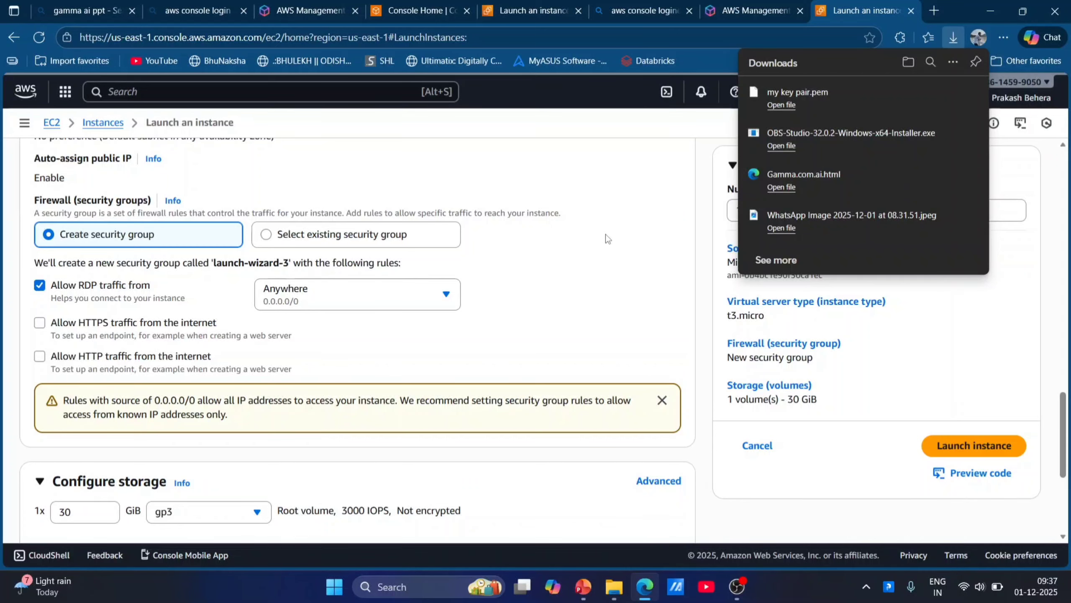
pyautogui.click(40, 322)
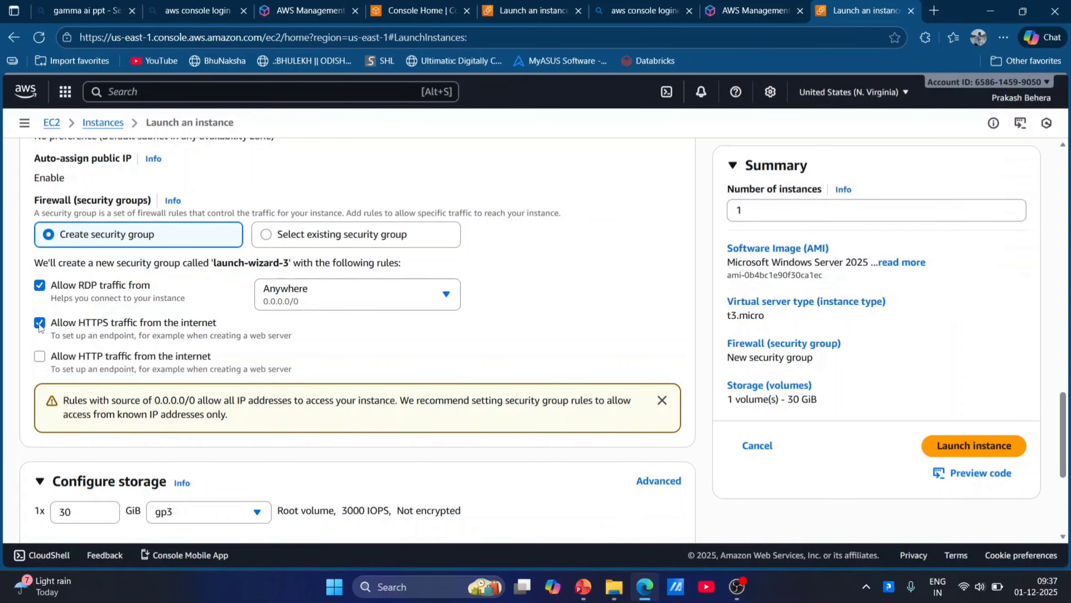
pyautogui.click(40, 356)
# - Launch the configured instance and return to the Instances list
pyautogui.scroll(-5, 273, 355)
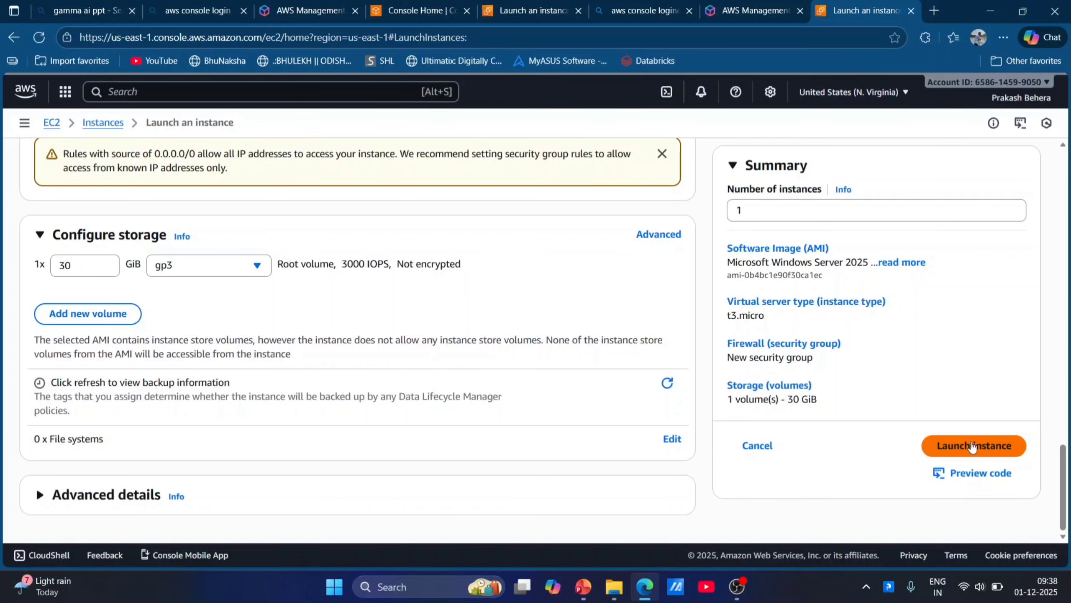
pyautogui.click(970, 446)
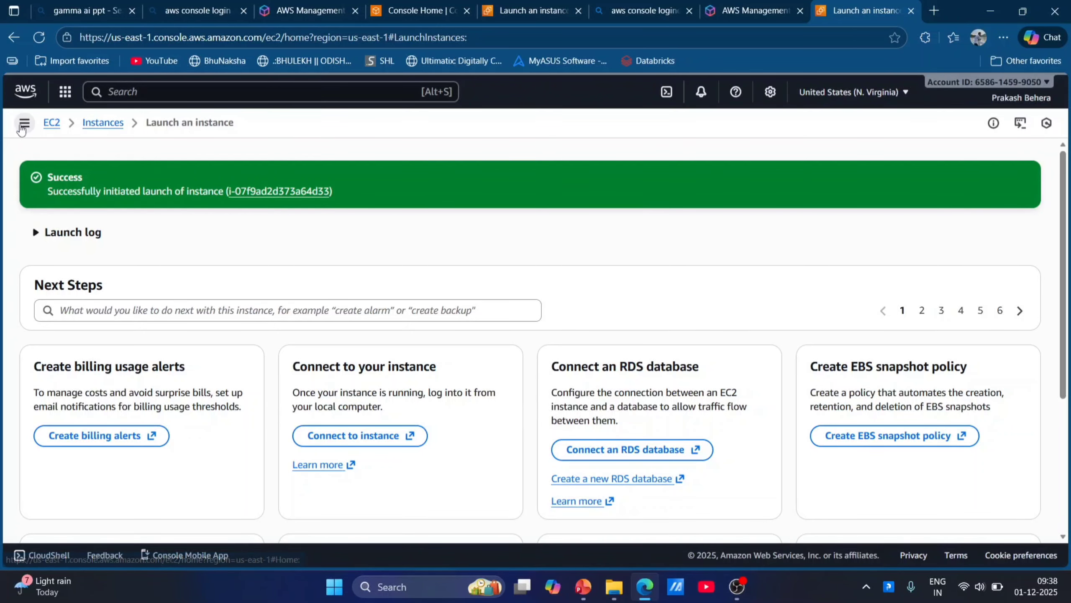
pyautogui.click(107, 125)
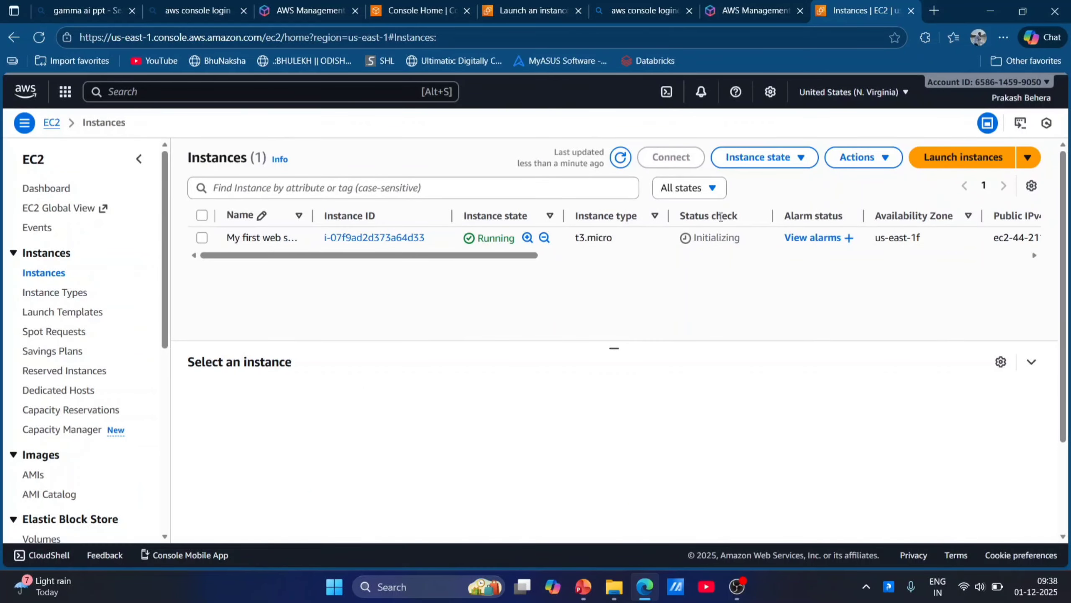
# - Open the new instance's details and examine its general information and the inbound and outbound security rules
pyautogui.click(368, 238)
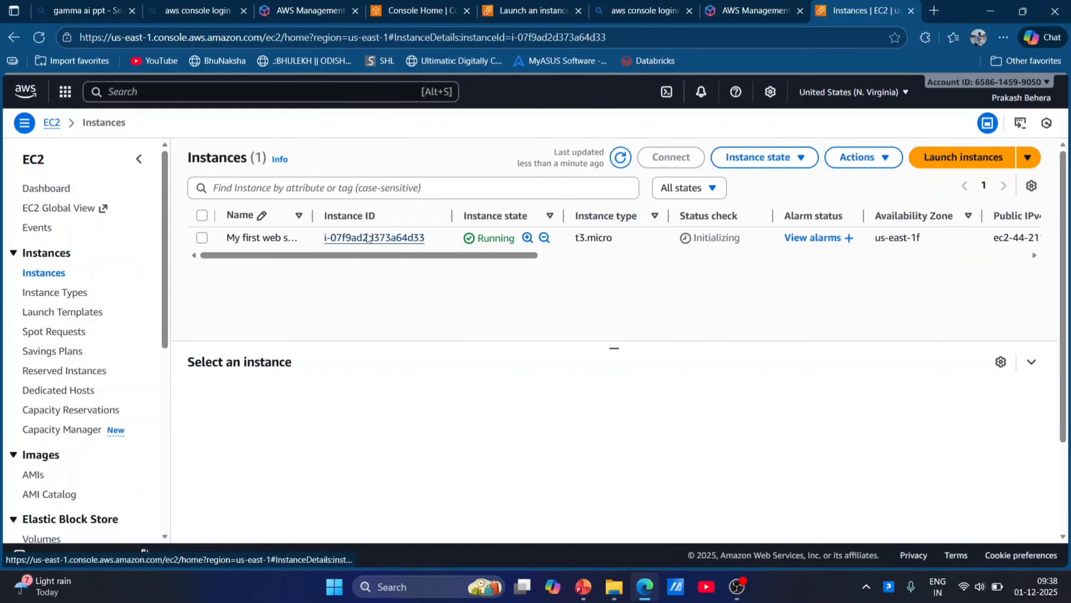
pyautogui.scroll(-9, 536, 317)
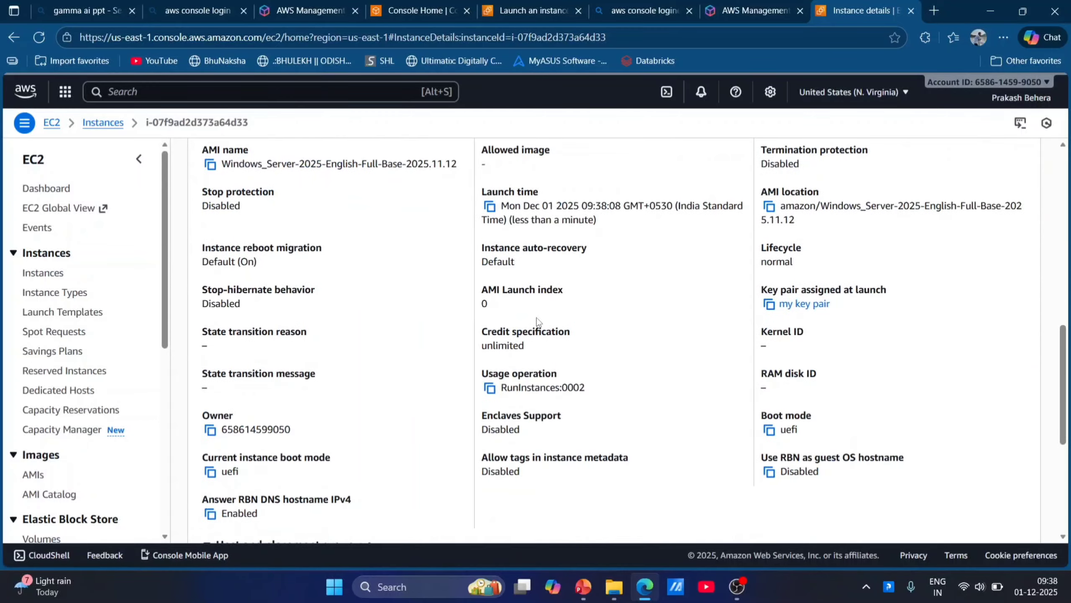
pyautogui.scroll(3, 536, 317)
pyautogui.scroll(10, 530, 291)
pyautogui.scroll(-8, 530, 291)
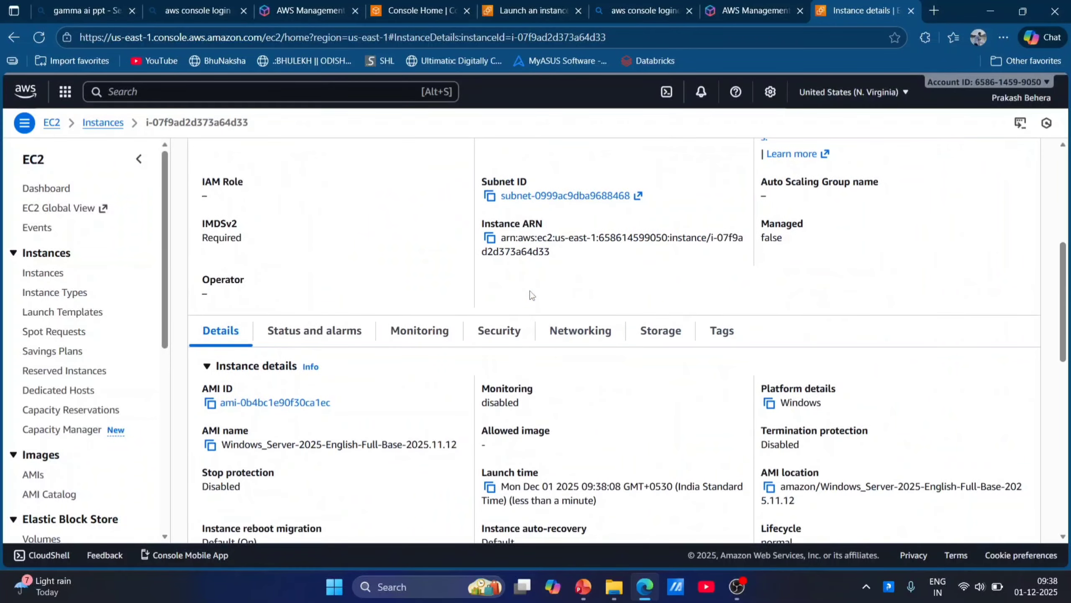
pyautogui.click(500, 332)
pyautogui.scroll(-6, 499, 333)
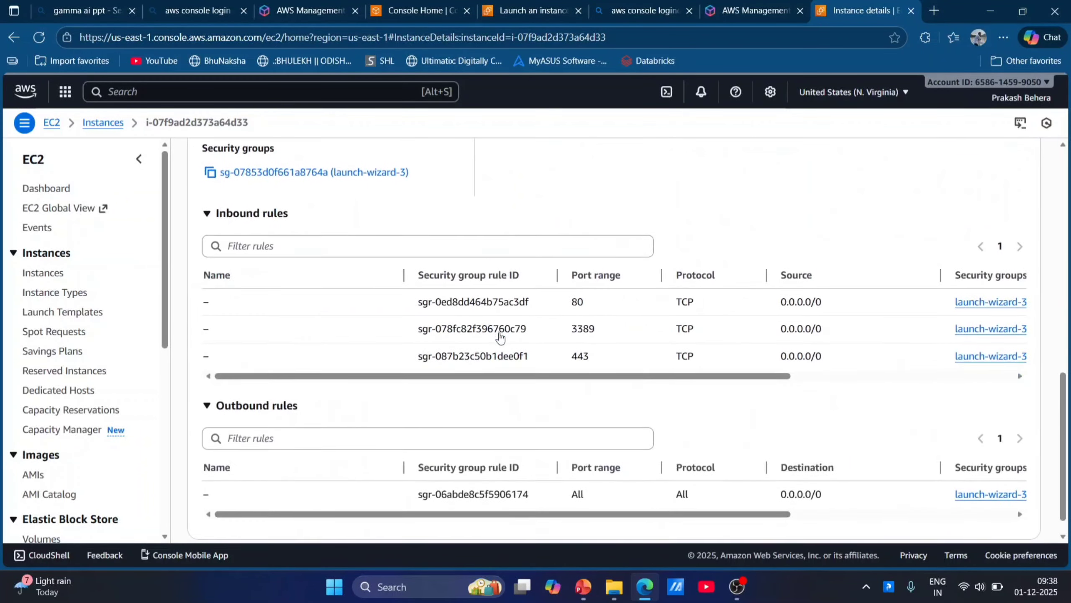
# - Examine the inbound rules of the instance's launch-wizard-3 security group in the rule editor and leave them unmodified
pyautogui.scroll(-1, 499, 332)
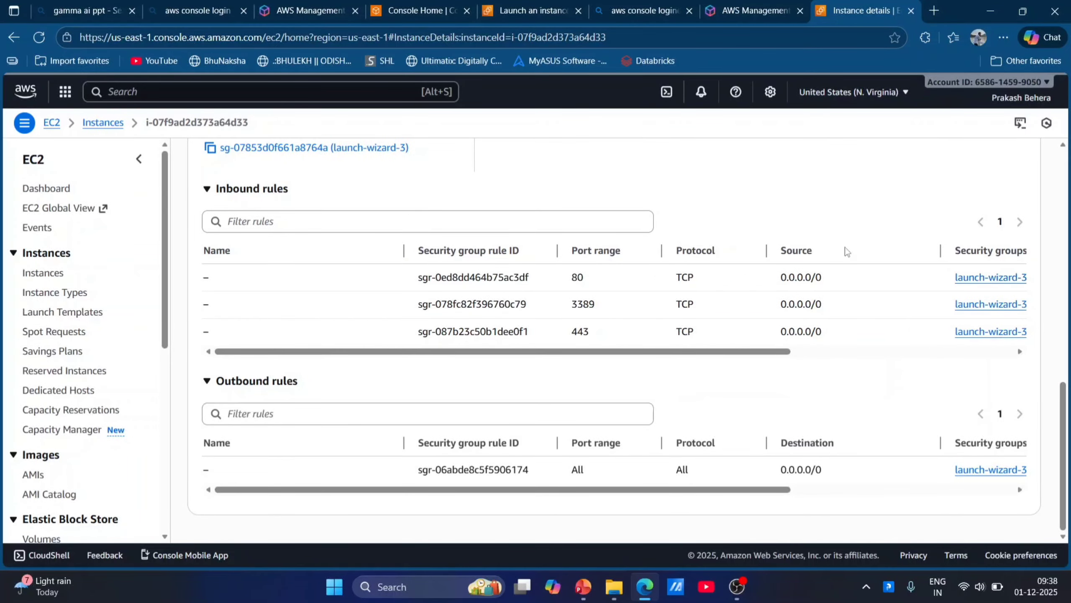
pyautogui.scroll(3, 288, 305)
pyautogui.click(288, 303)
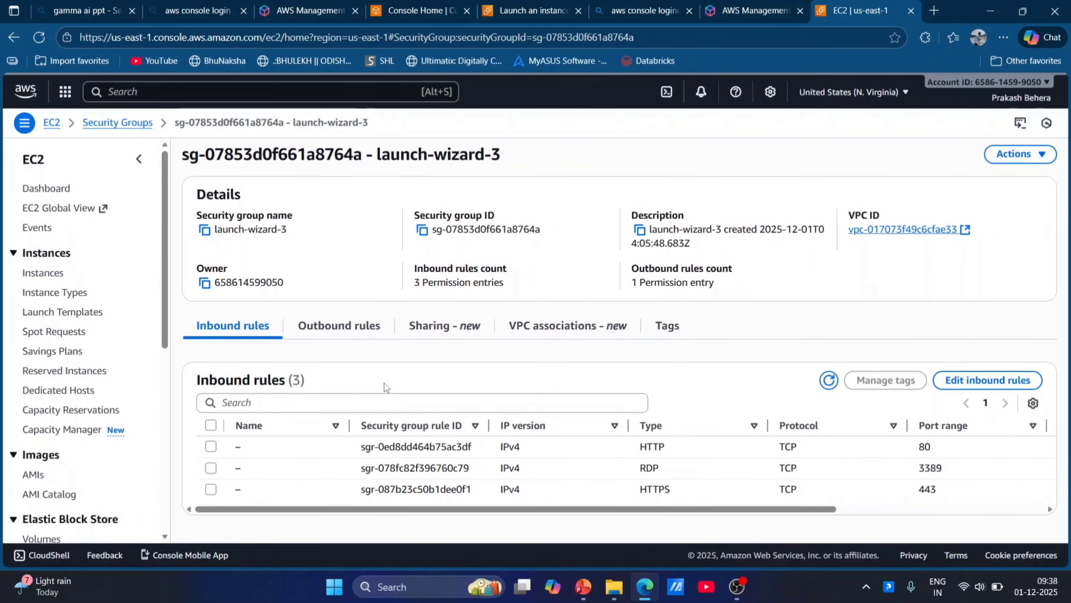
pyautogui.click(985, 379)
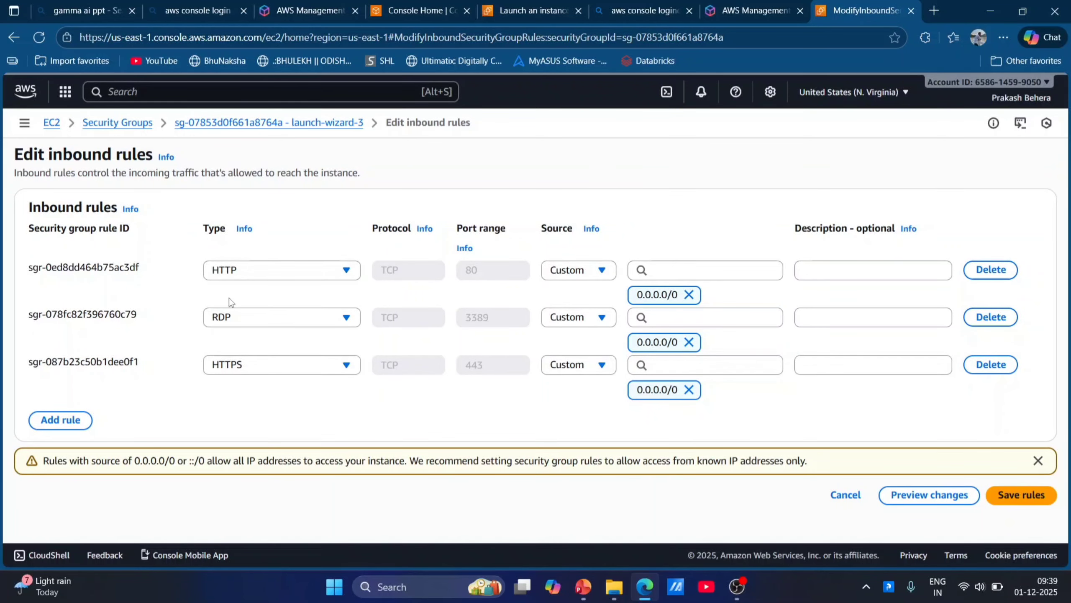
pyautogui.click(1016, 503)
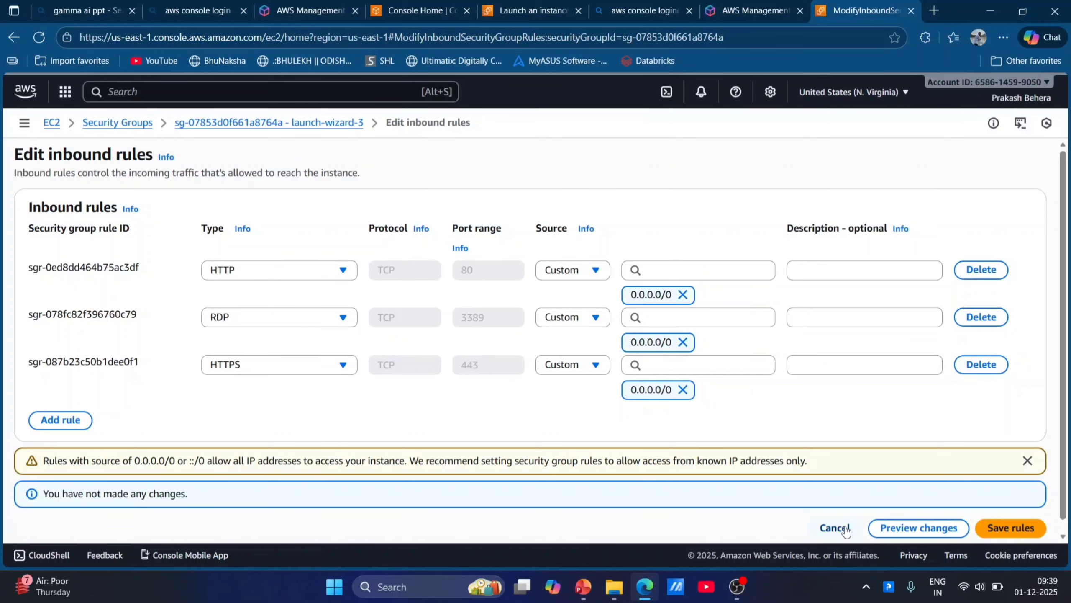
pyautogui.click(922, 531)
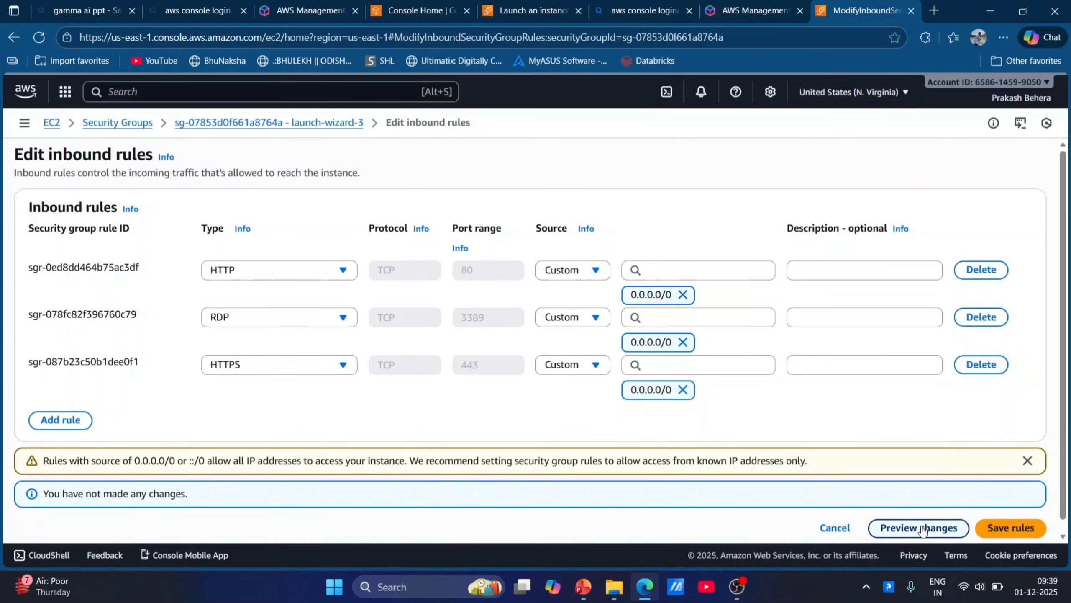
pyautogui.click(833, 529)
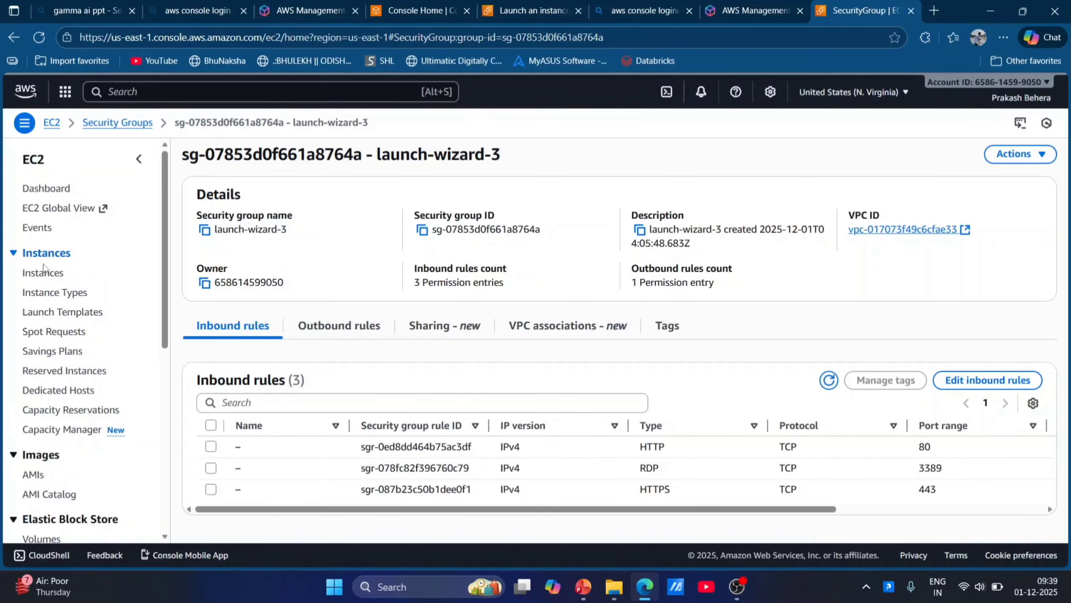
# - Return to the Instances list and open the RDP client connection options for the "My first web server" instance
pyautogui.click(54, 293)
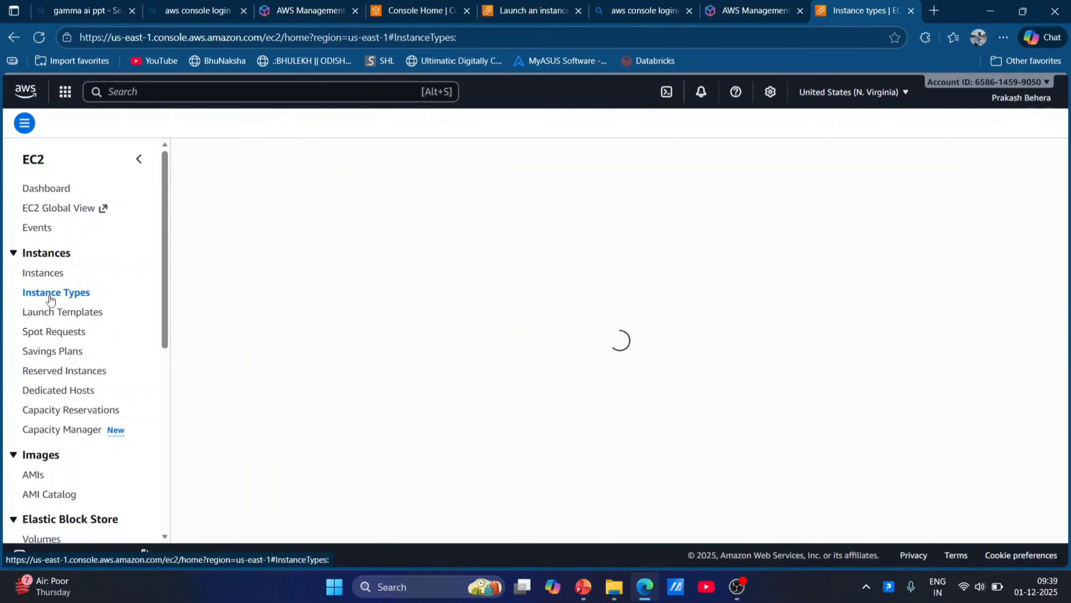
pyautogui.click(34, 274)
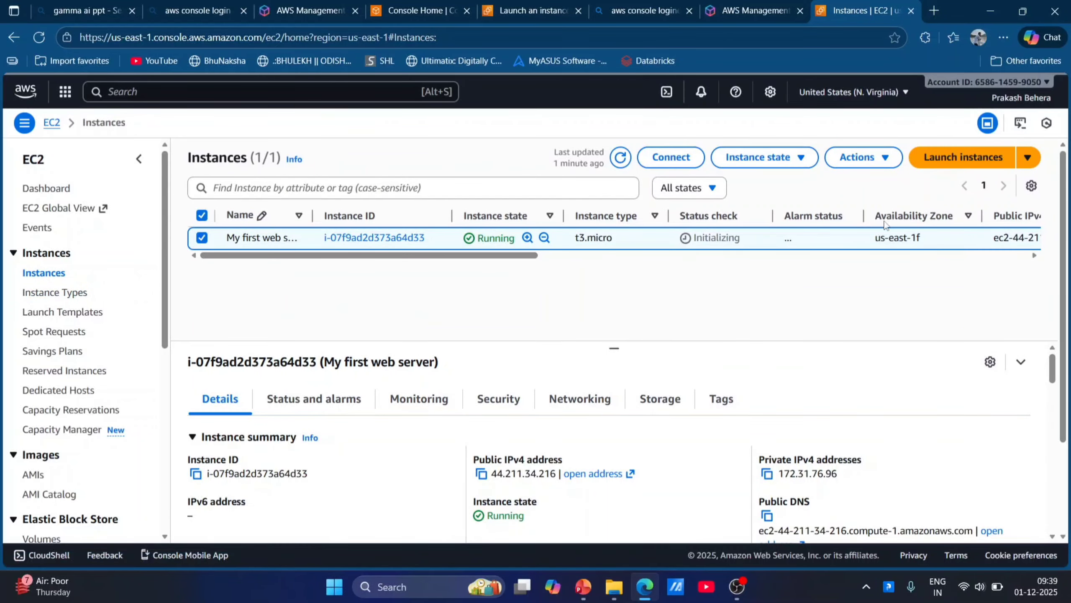
pyautogui.click(693, 158)
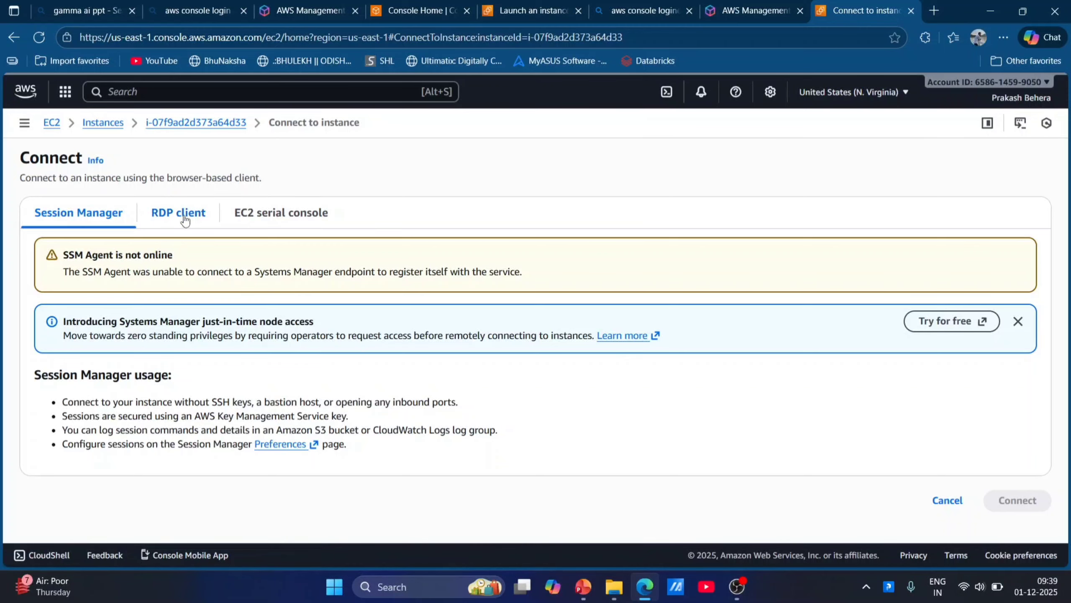
pyautogui.click(184, 219)
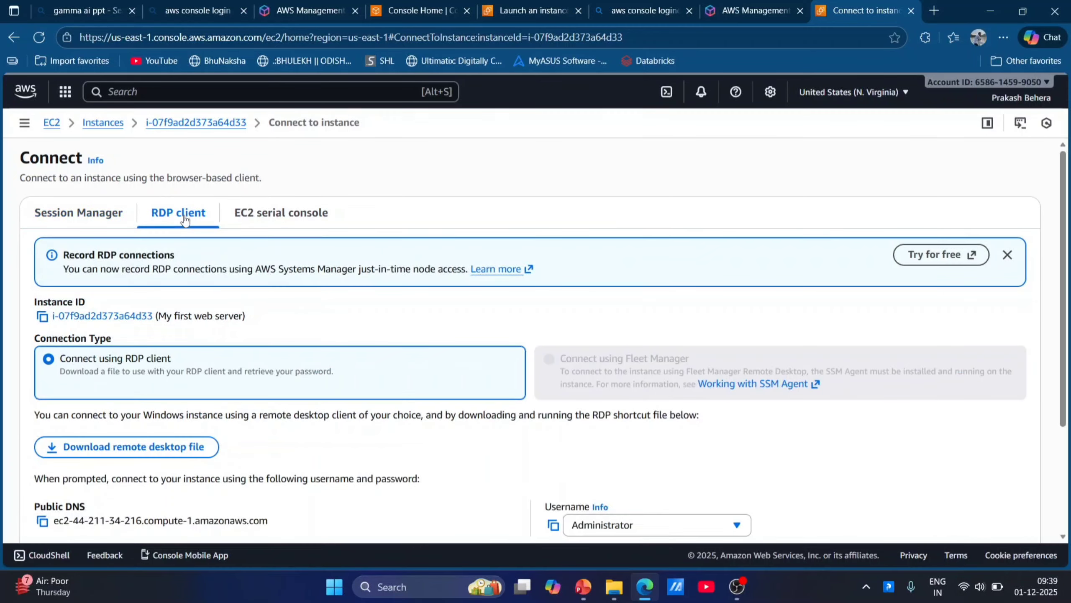
# - Review the RDP connection details, download the remote desktop file for the instance and keep the flagged download
pyautogui.scroll(-3, 387, 212)
pyautogui.scroll(3, 388, 213)
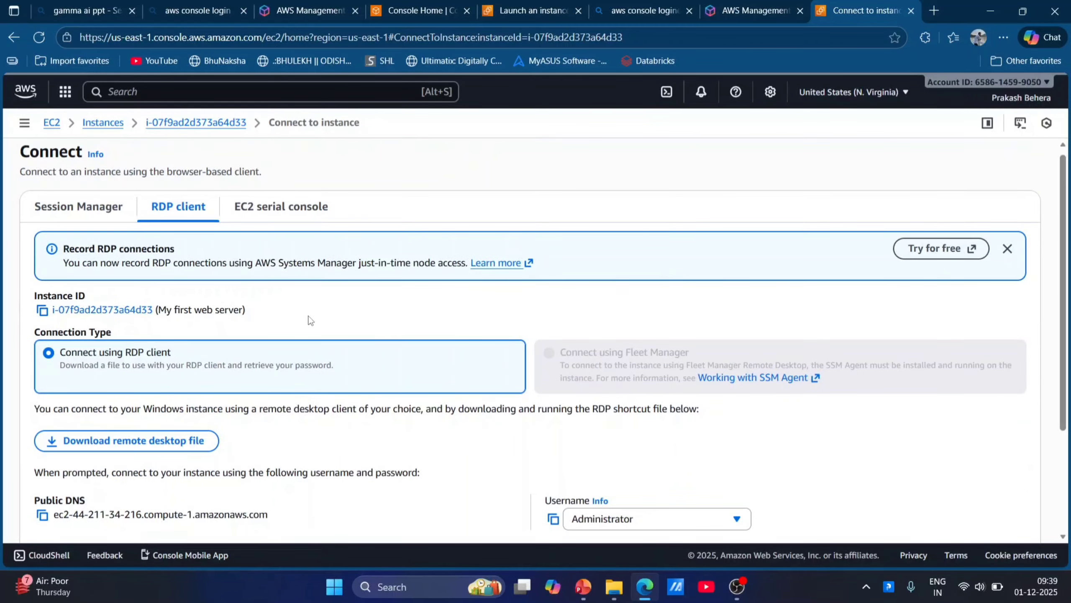
pyautogui.scroll(-3, 308, 319)
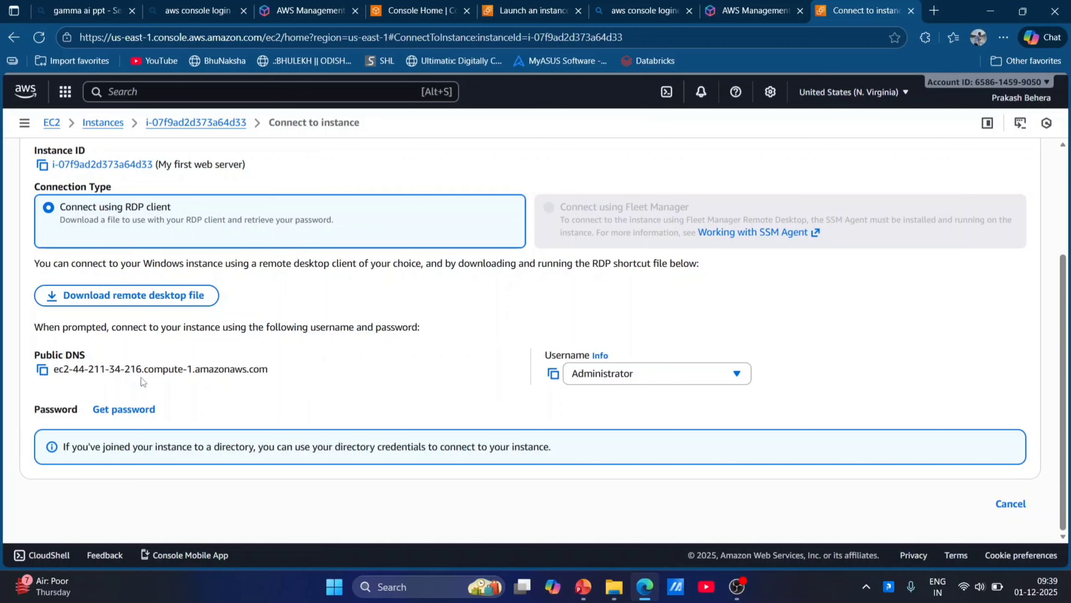
pyautogui.scroll(3, 230, 378)
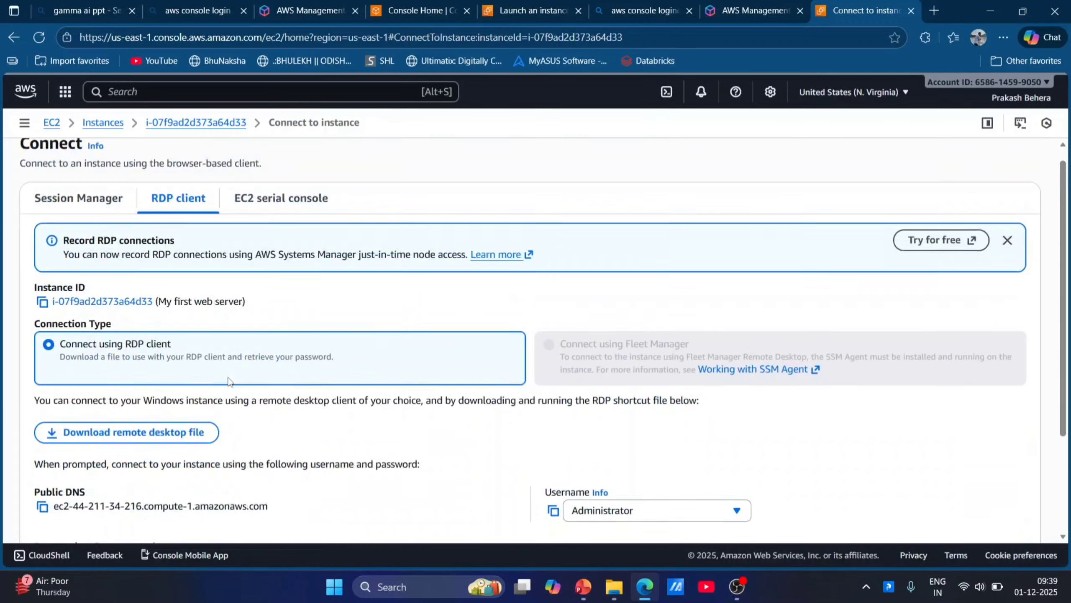
pyautogui.scroll(-2, 230, 382)
pyautogui.scroll(-1, 229, 382)
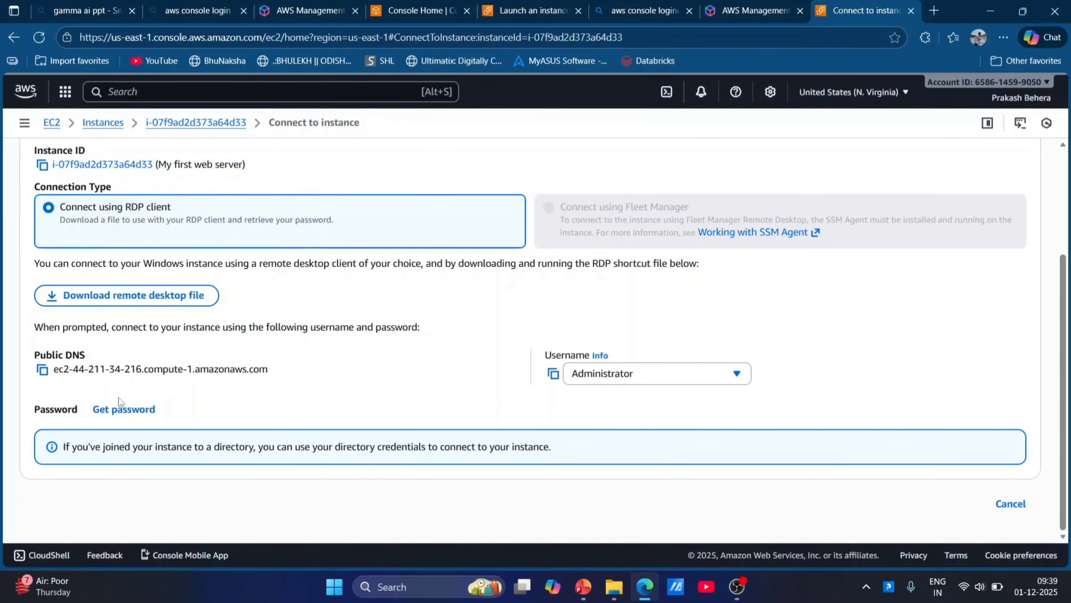
pyautogui.click(183, 296)
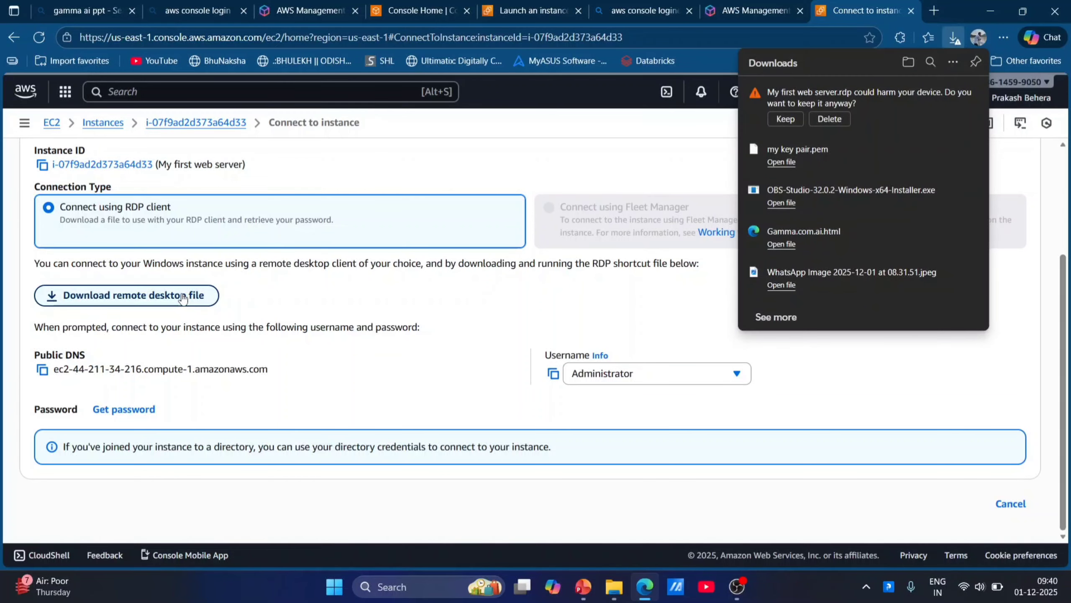
pyautogui.click(788, 119)
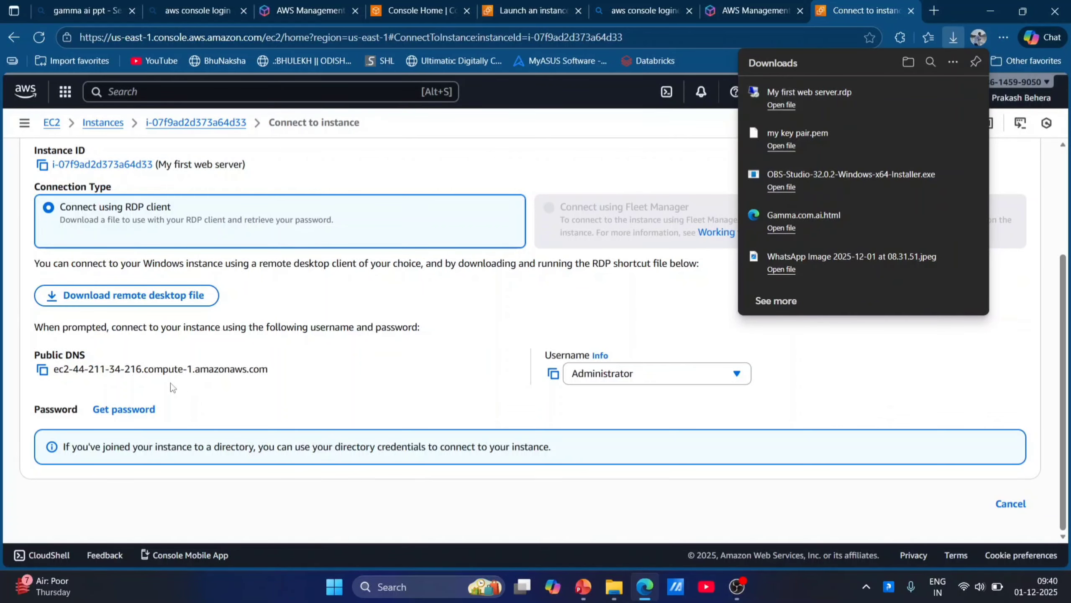
# - Get the instance's Windows administrator password by uploading the private key file "my key pair.pem" and decrypting it
pyautogui.click(137, 414)
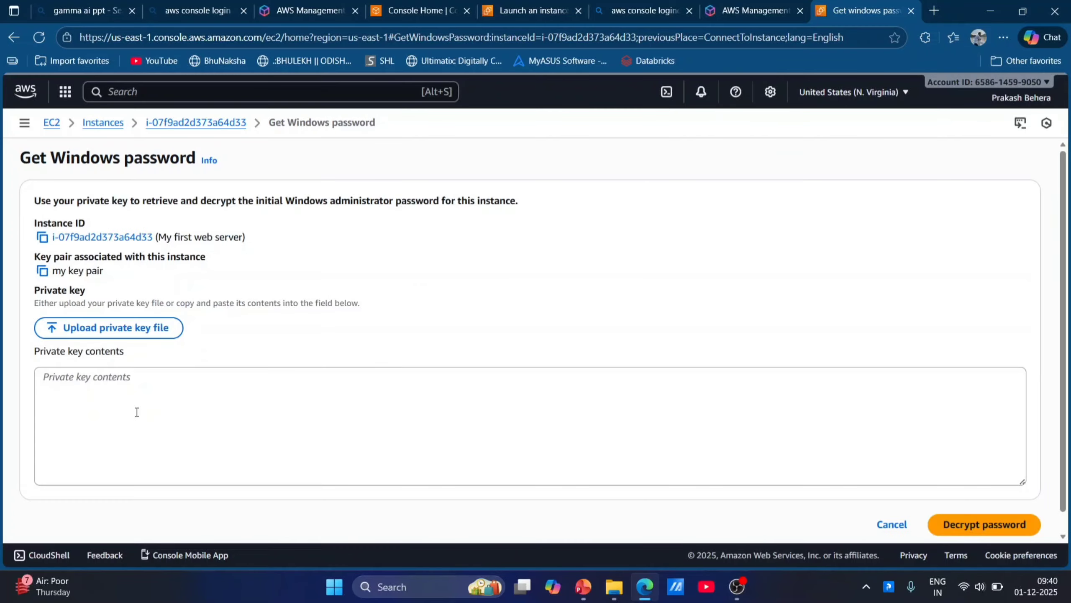
pyautogui.click(158, 383)
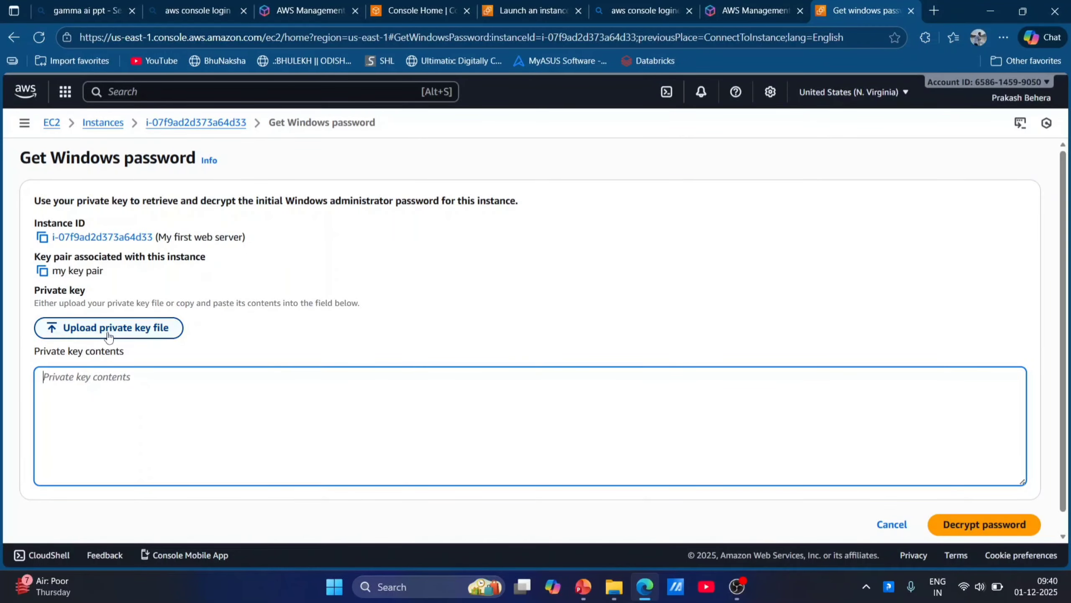
pyautogui.click(150, 329)
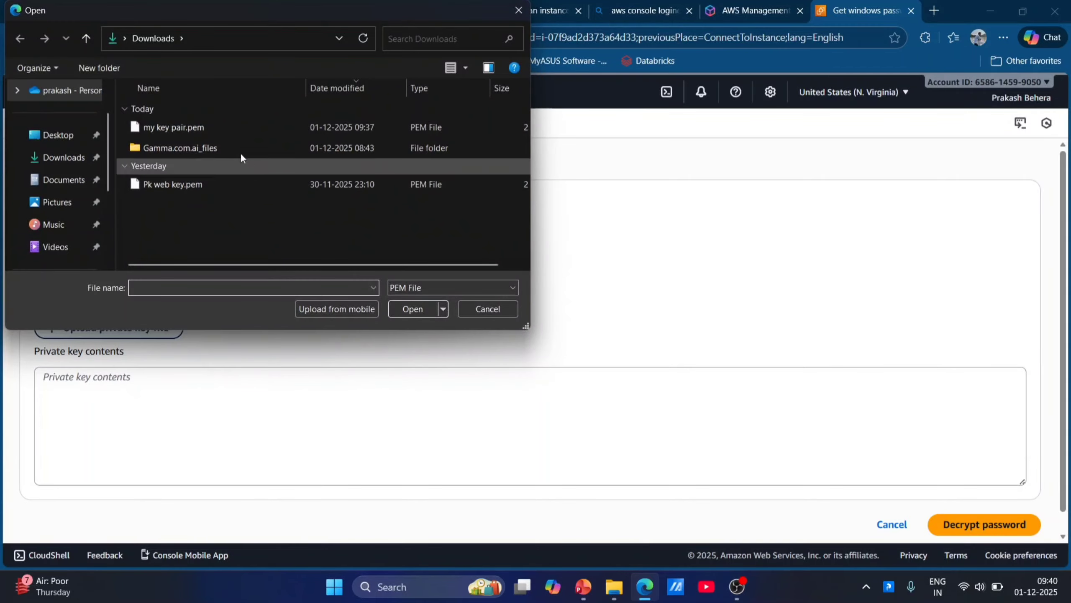
pyautogui.click(198, 128)
pyautogui.click(408, 310)
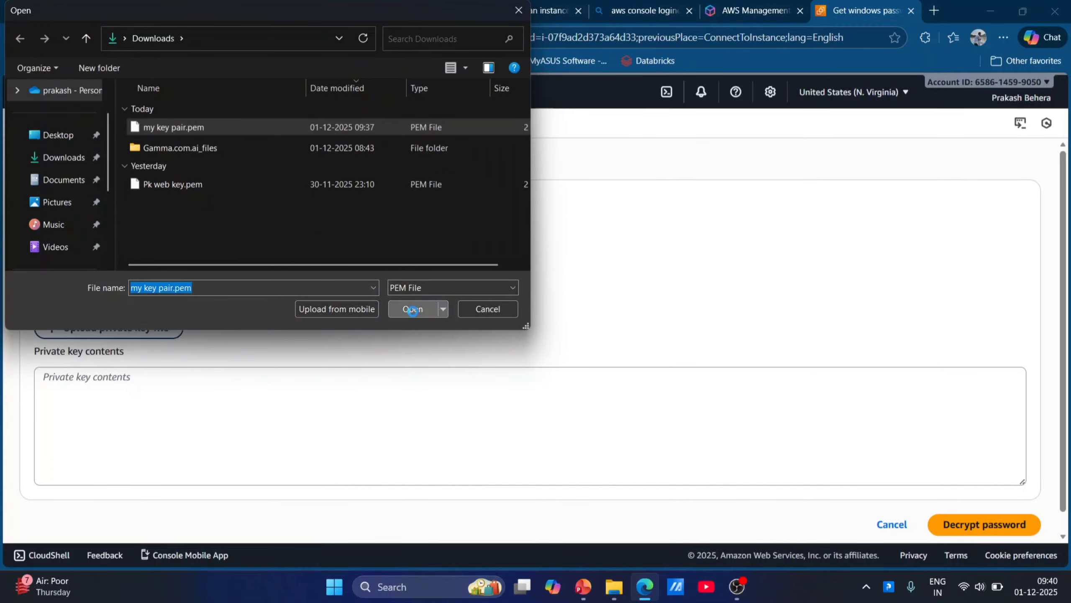
pyautogui.scroll(-1, 640, 363)
pyautogui.click(1025, 498)
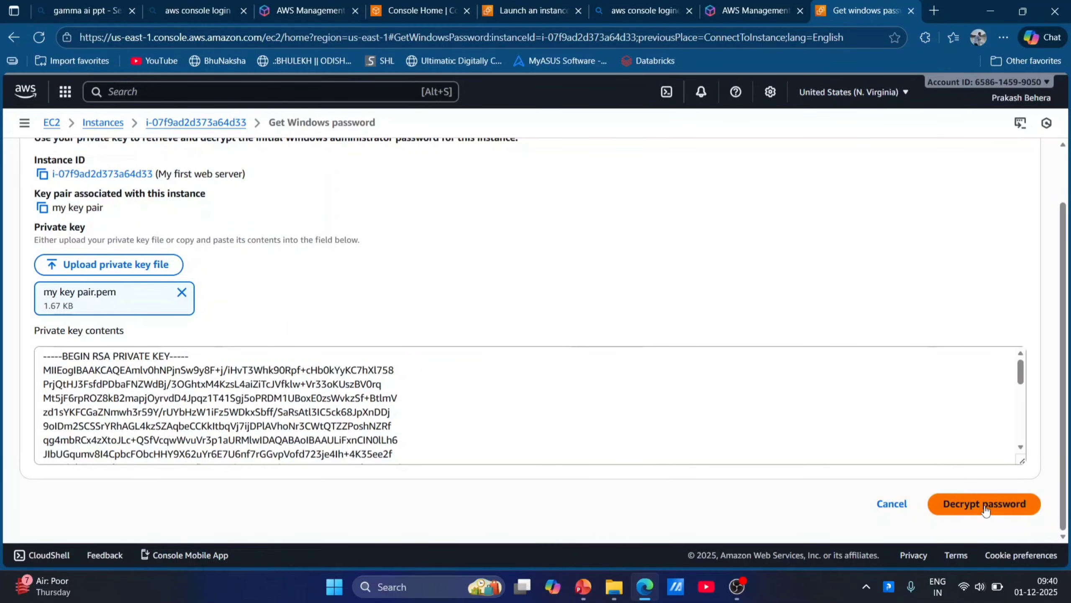
# - Copy the decrypted administrator password and start the remote desktop connection from the downloaded "My first web server.rdp" file
pyautogui.scroll(-2, 620, 420)
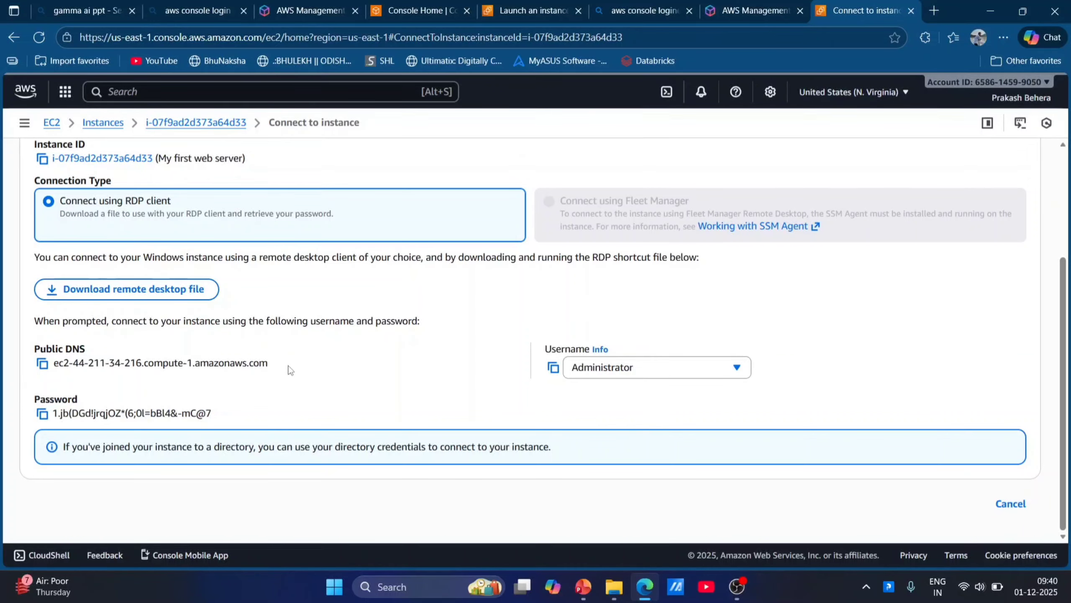
pyautogui.click(43, 414)
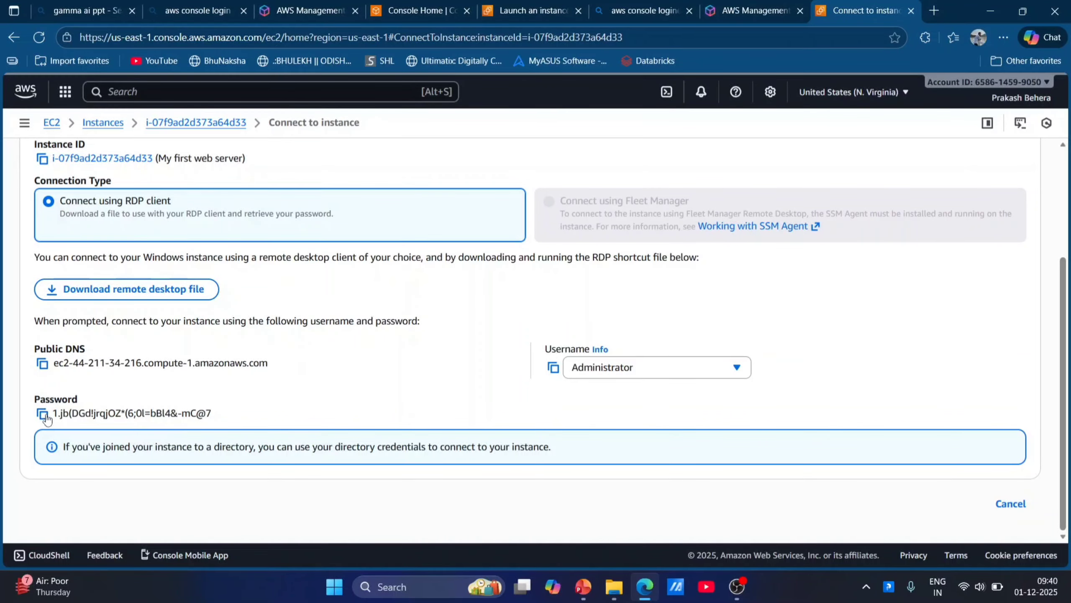
pyautogui.click(43, 415)
pyautogui.scroll(3, 426, 431)
pyautogui.scroll(-3, 426, 430)
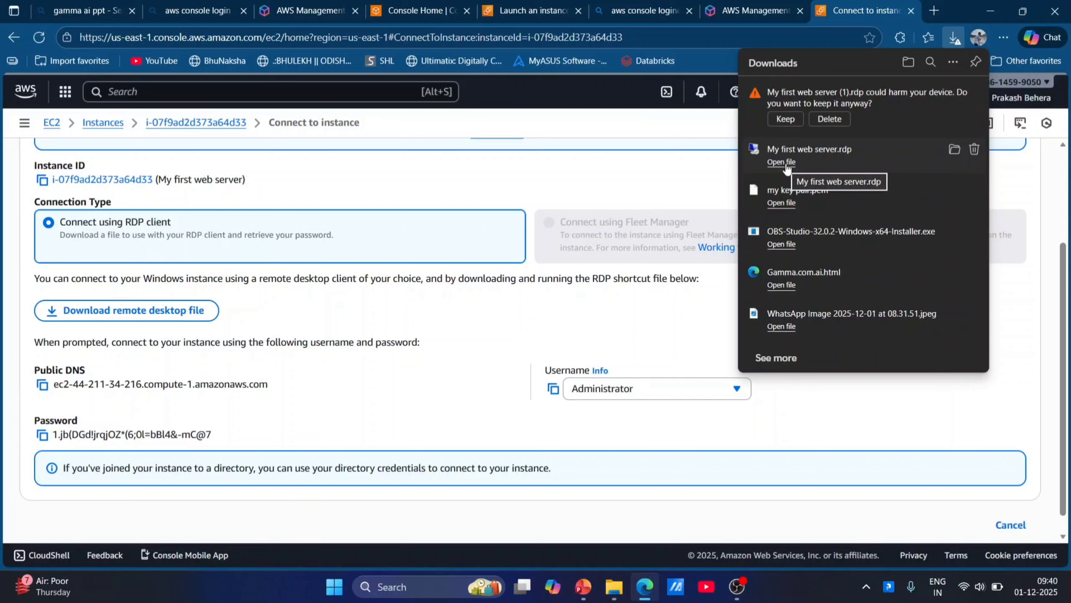
pyautogui.click(784, 163)
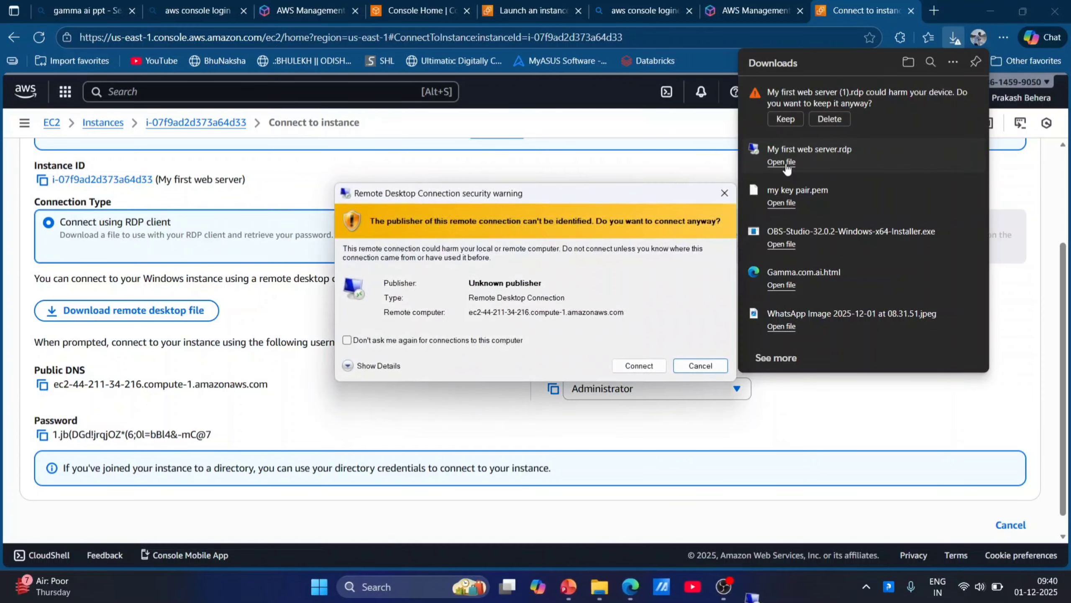
pyautogui.click(640, 363)
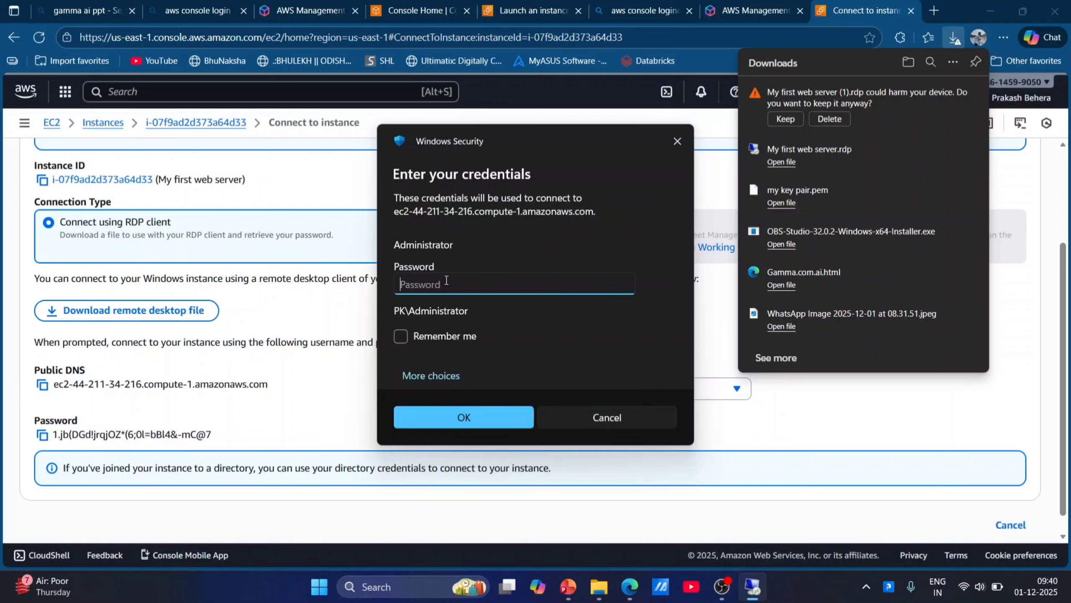
# - Paste the Administrator password into the credentials prompt and accept the remote computer's untrusted certificate to connect
pyautogui.hotkey('ctrl', 'v')
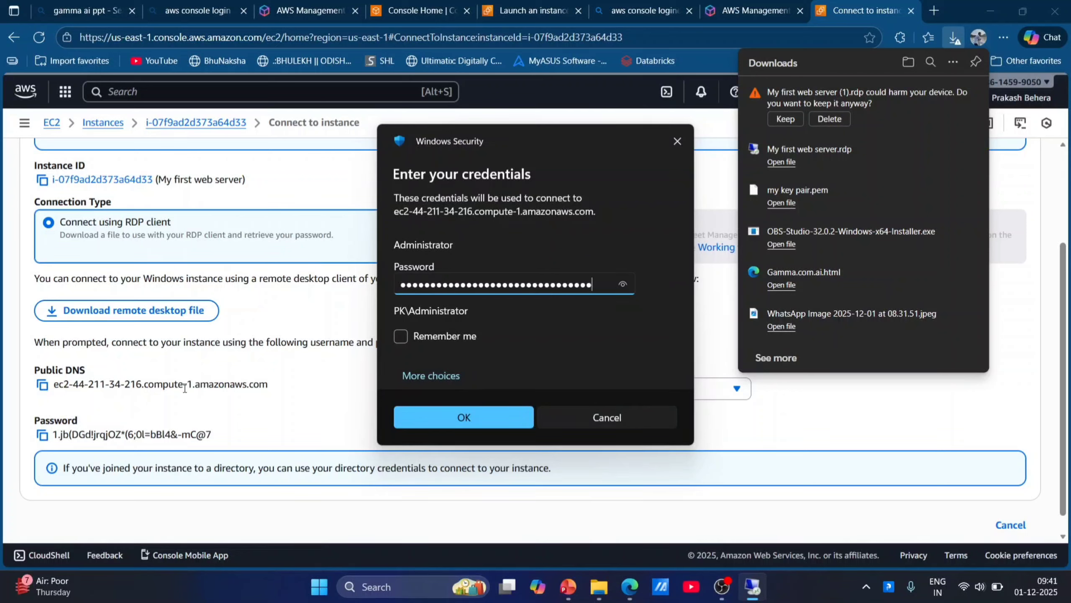
pyautogui.click(461, 416)
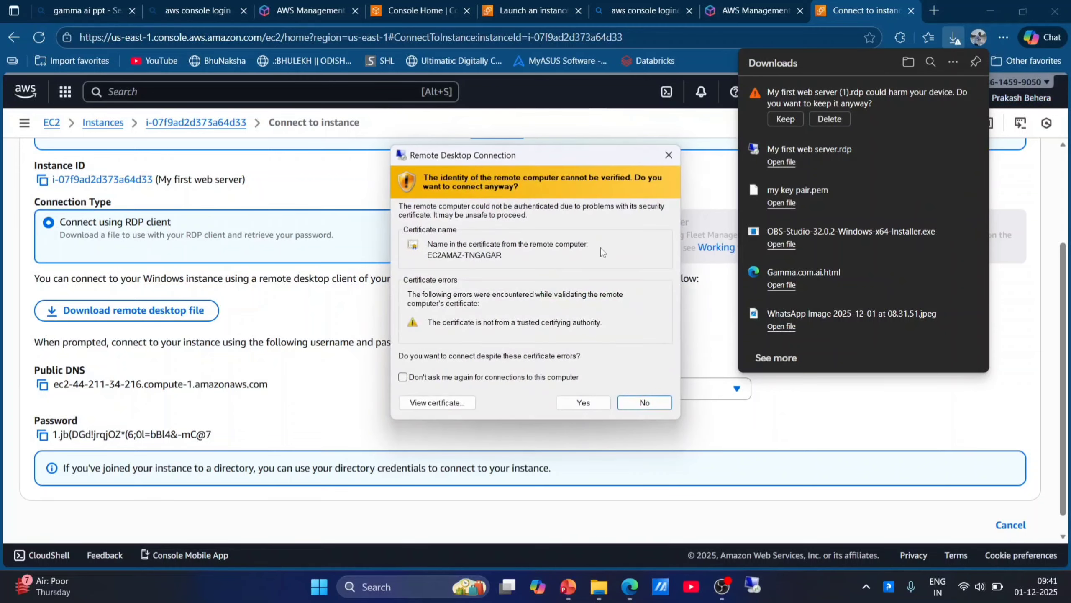
pyautogui.click(587, 406)
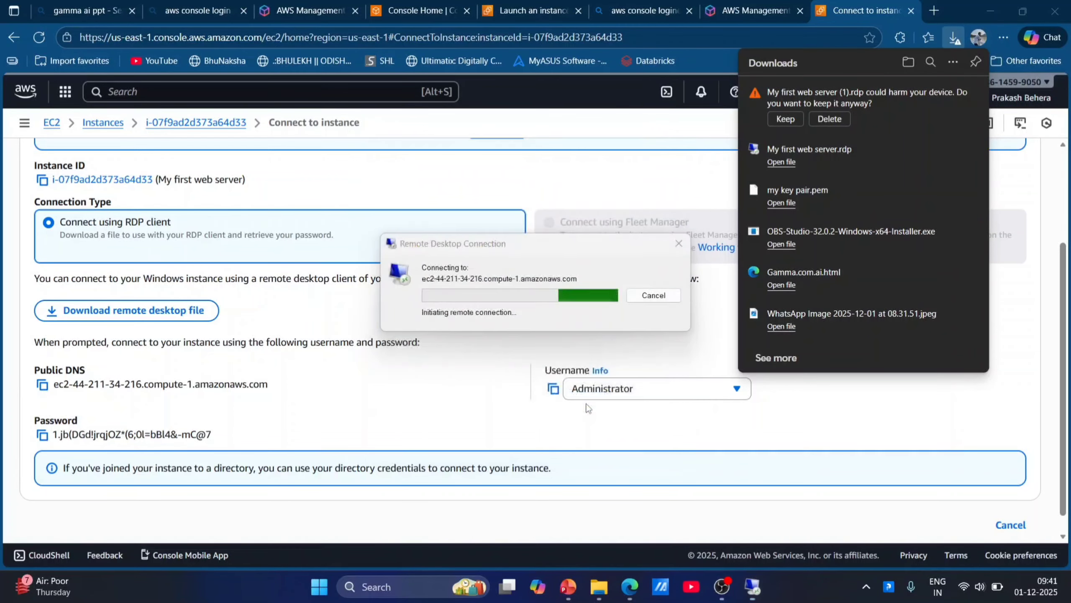